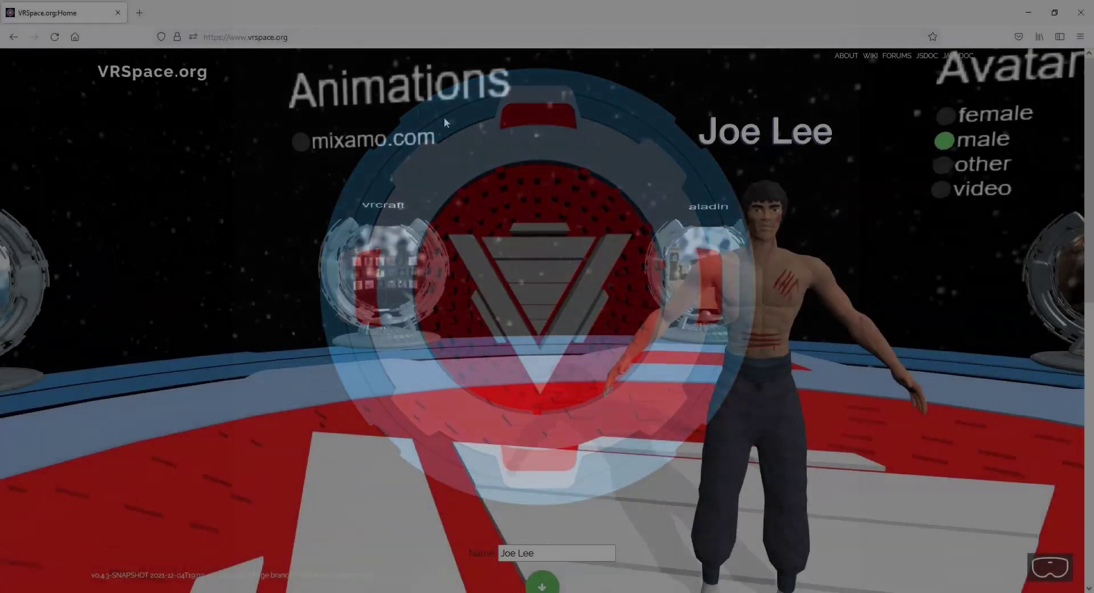
Enter the vrcraft world through its portal as the avatar Joe Lee.
{"action": "key", "text": "w"}
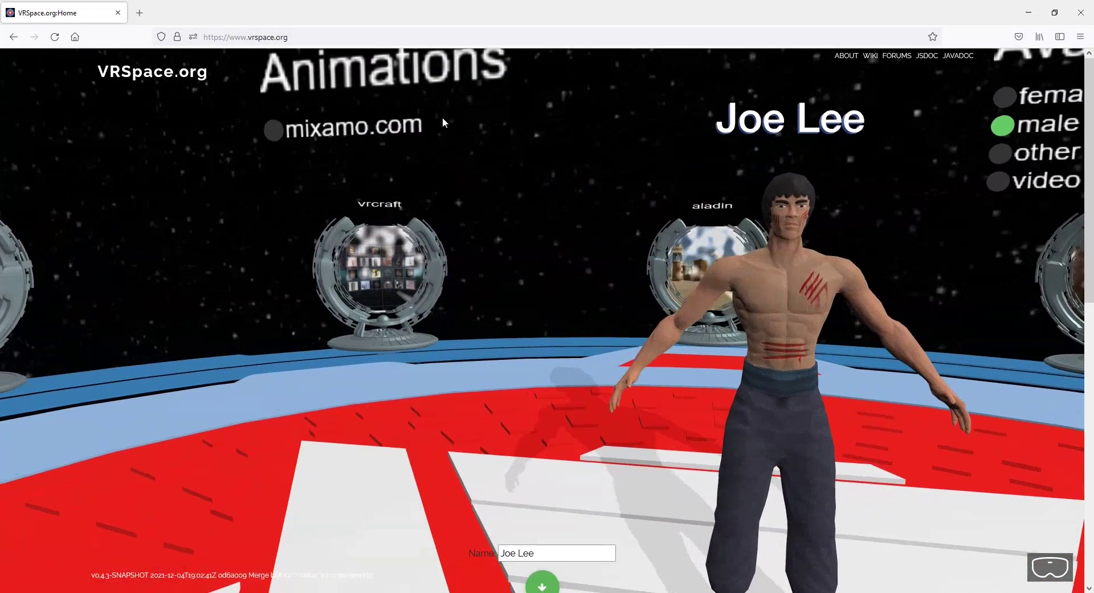
{"action": "left_click_drag", "start_coordinate": [444, 118], "coordinate": [430, 120]}
{"action": "left_click", "coordinate": [432, 227]}
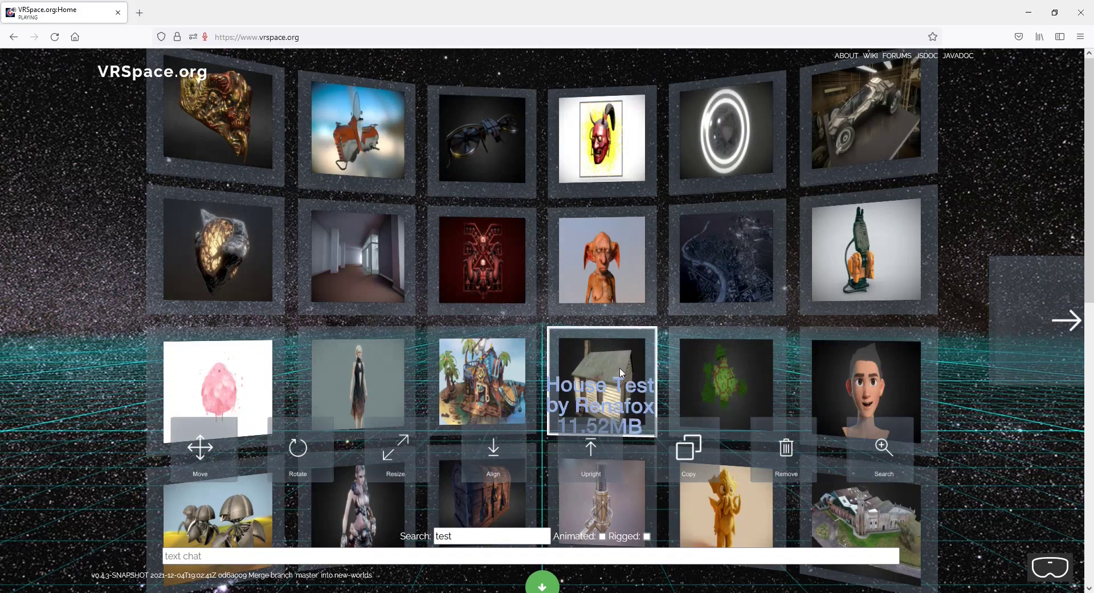
Load the House Test model from the search results into the world and remove it again.
{"action": "key", "text": "Down"}
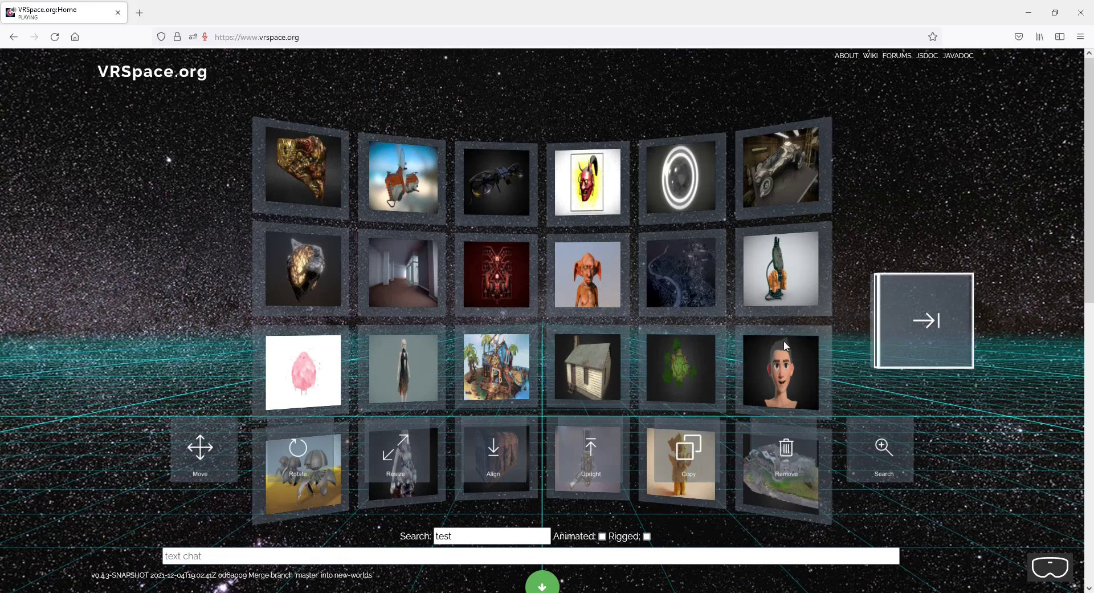
{"action": "left_click", "coordinate": [607, 369]}
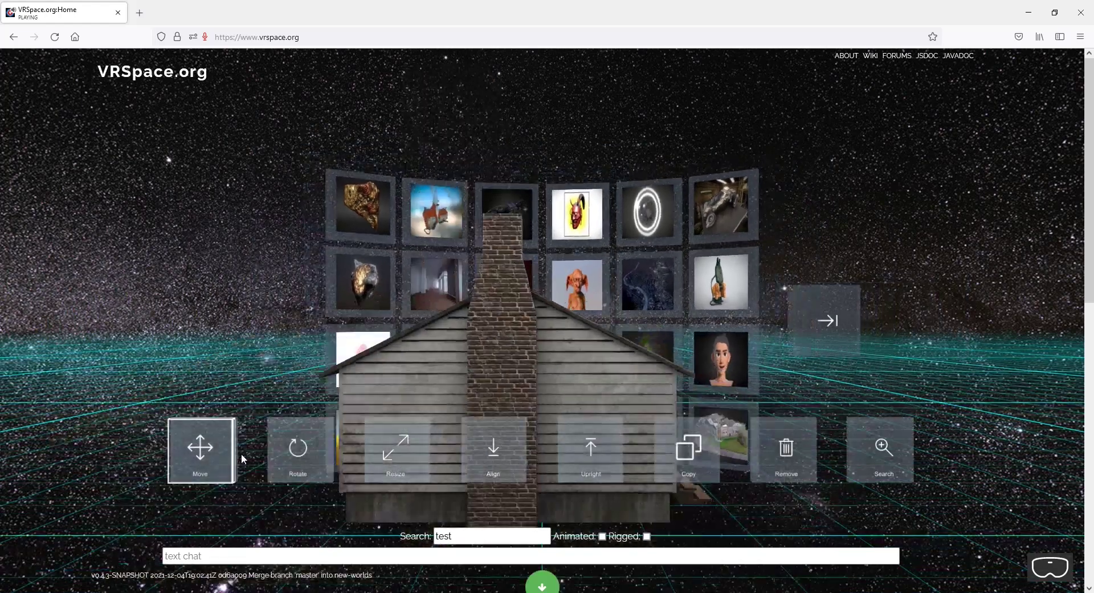
{"action": "left_click", "coordinate": [787, 458]}
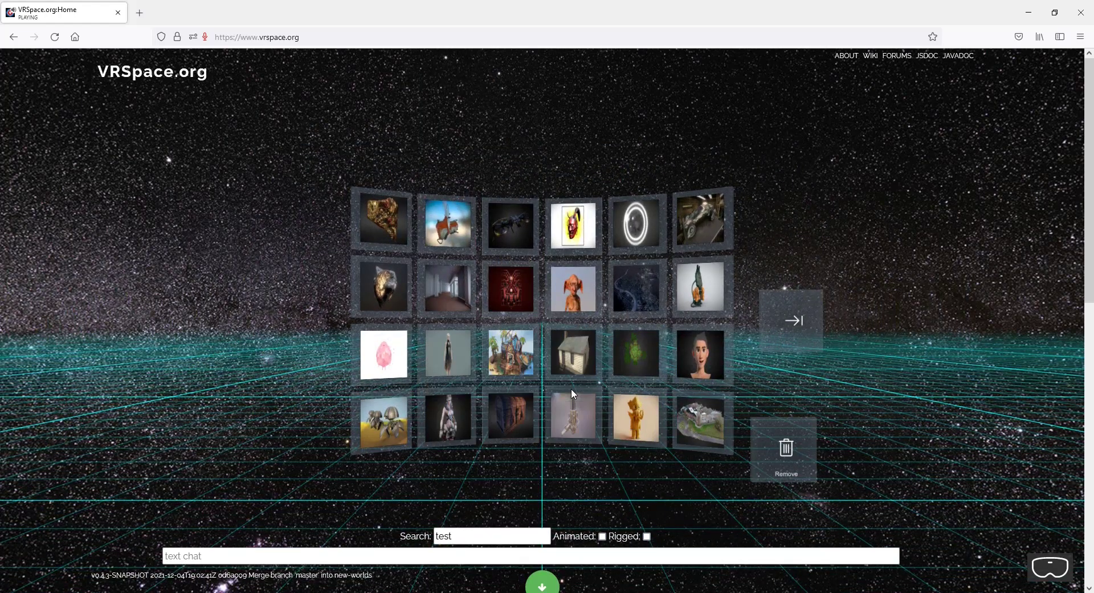
{"action": "left_click", "coordinate": [772, 460]}
Browse forward through two further pages of the "test" model results.
{"action": "key", "text": "w"}
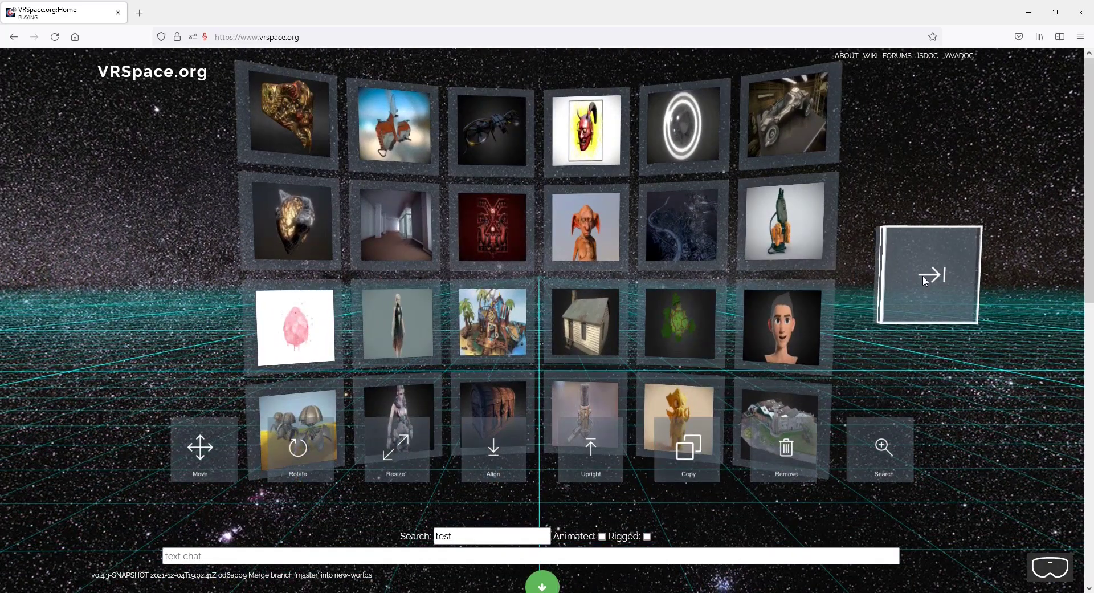
{"action": "left_click", "coordinate": [922, 275]}
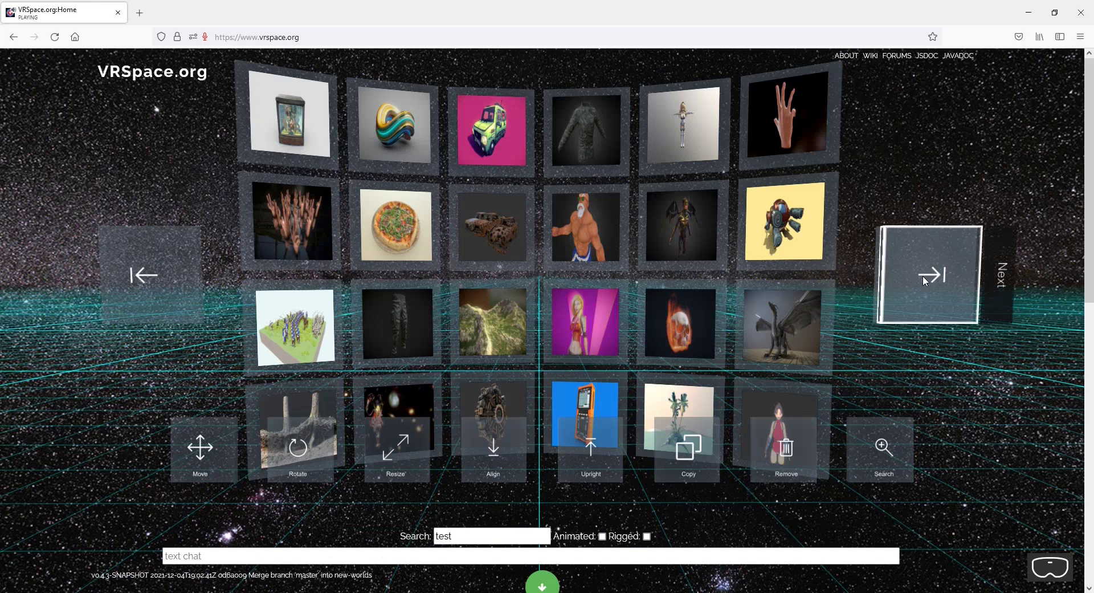
{"action": "left_click", "coordinate": [922, 275]}
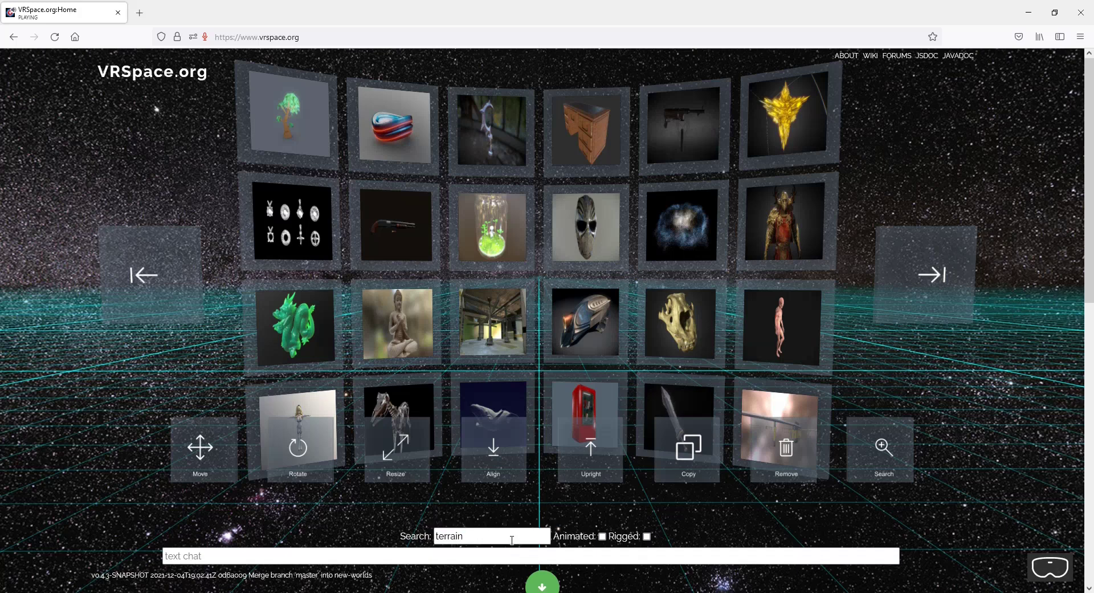
Search for "terrain" models and load the dark green mountain terrain from the second page of results.
{"action": "key", "text": "Return"}
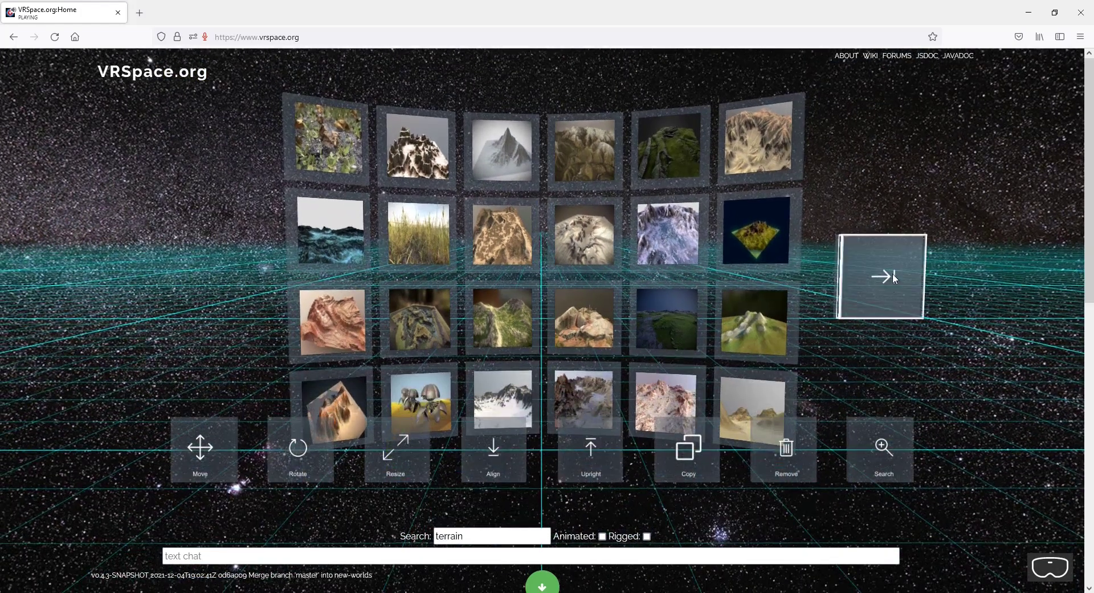
{"action": "left_click", "coordinate": [890, 282]}
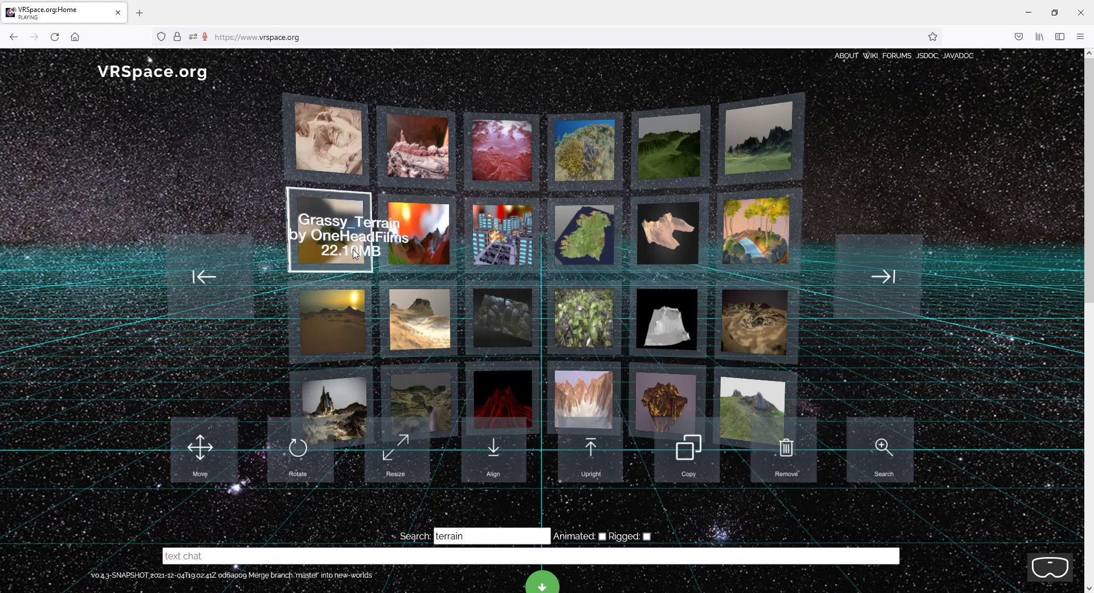
{"action": "left_click", "coordinate": [760, 162]}
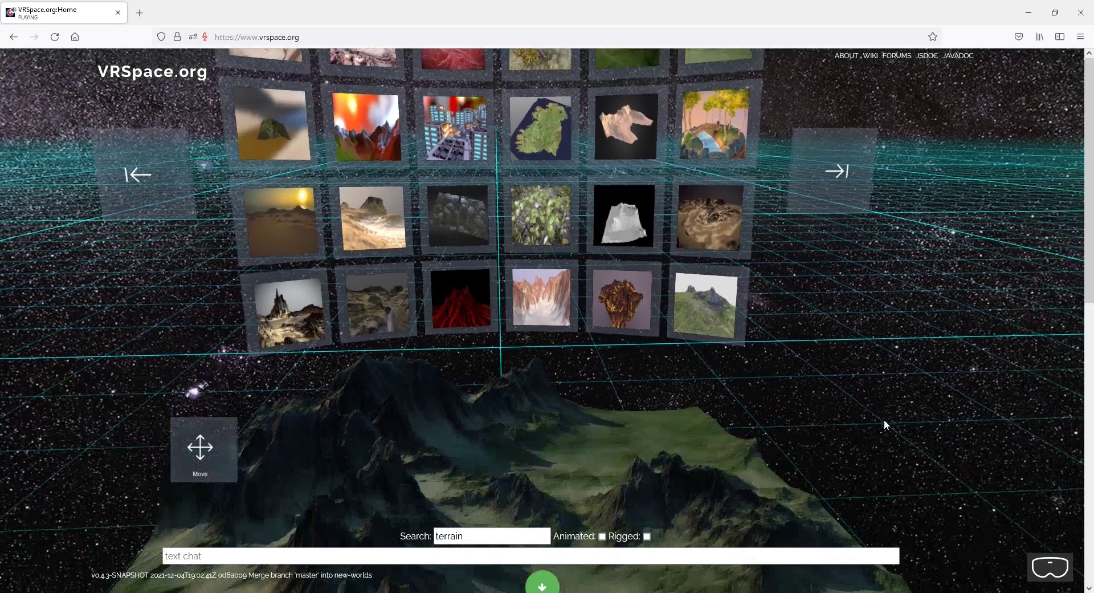
Move the loaded terrain away from the model results and drop it on the open grid.
{"action": "left_click_drag", "start_coordinate": [884, 420], "coordinate": [877, 391]}
{"action": "key", "text": "w"}
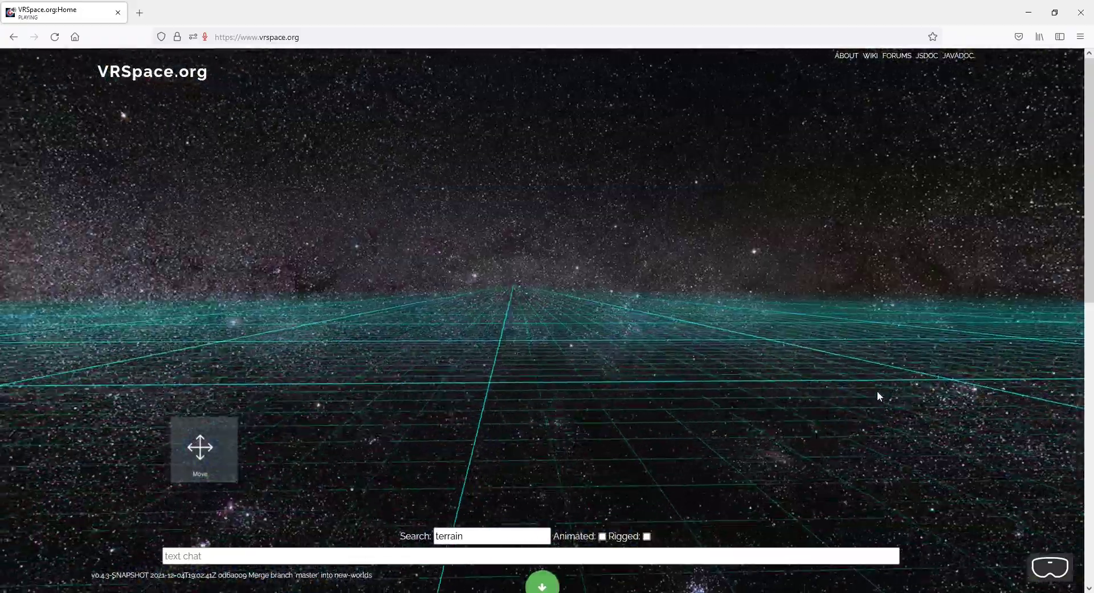
{"action": "left_click", "coordinate": [189, 464]}
{"action": "left_click_drag", "start_coordinate": [635, 251], "coordinate": [662, 289]}
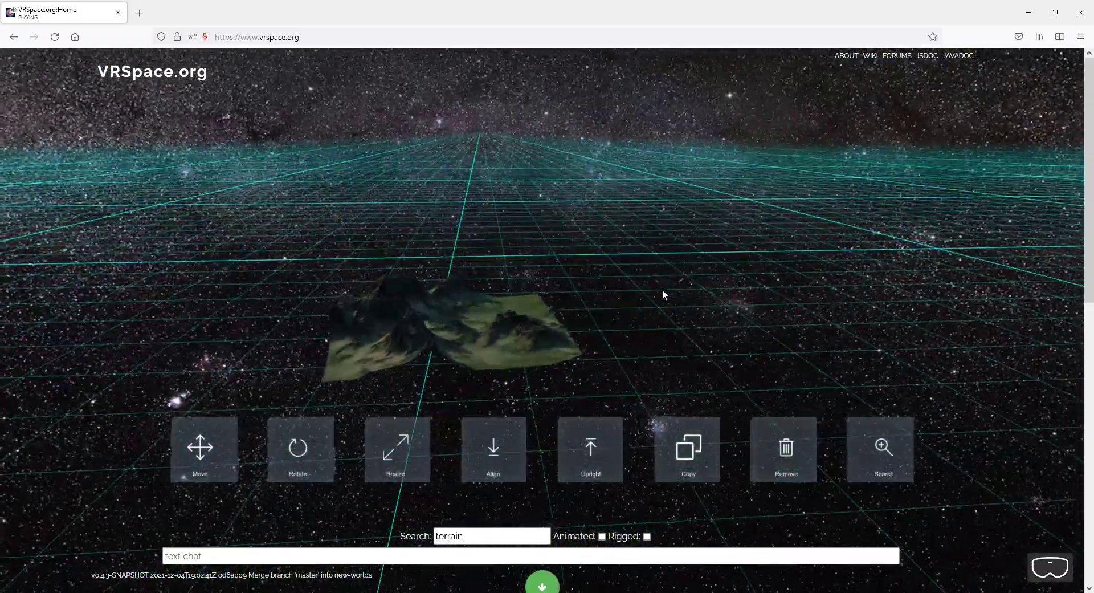
Set the mountain terrain upright and align it with the grid.
{"action": "left_click", "coordinate": [595, 452]}
{"action": "left_click", "coordinate": [415, 340]}
{"action": "left_click", "coordinate": [591, 449]}
{"action": "left_click", "coordinate": [493, 448]}
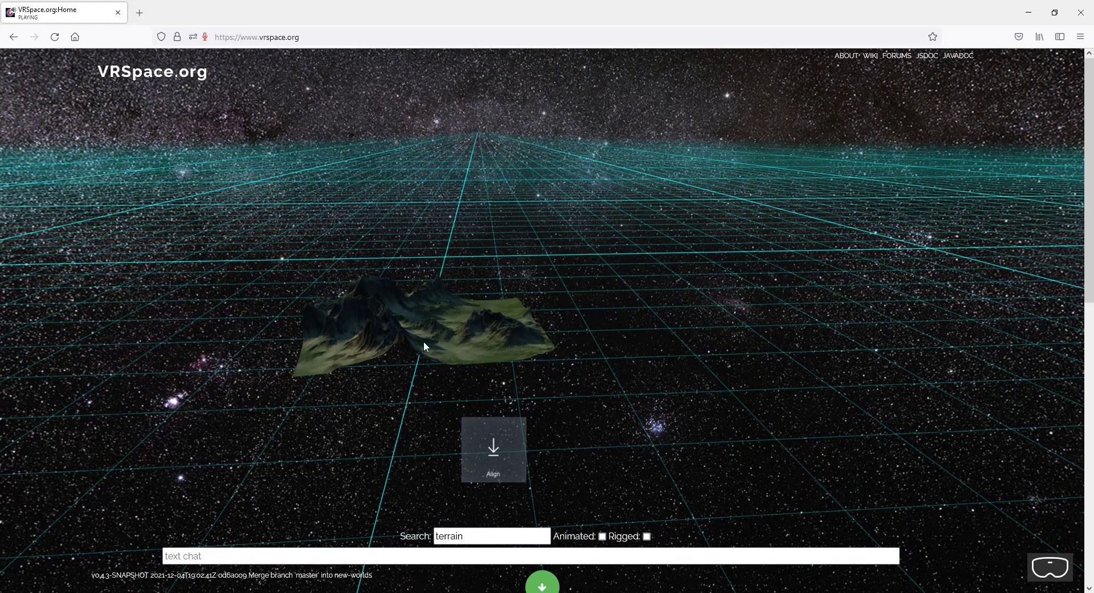
{"action": "left_click", "coordinate": [500, 458]}
Resize the mountain terrain to landscape scale so that it towers over the avatars.
{"action": "left_click_drag", "start_coordinate": [601, 309], "coordinate": [563, 278]}
{"action": "key", "text": "w"}
{"action": "key", "text": "a"}
{"action": "key", "text": "s"}
{"action": "key", "text": "d"}
{"action": "key", "text": "w"}
{"action": "key", "text": "d"}
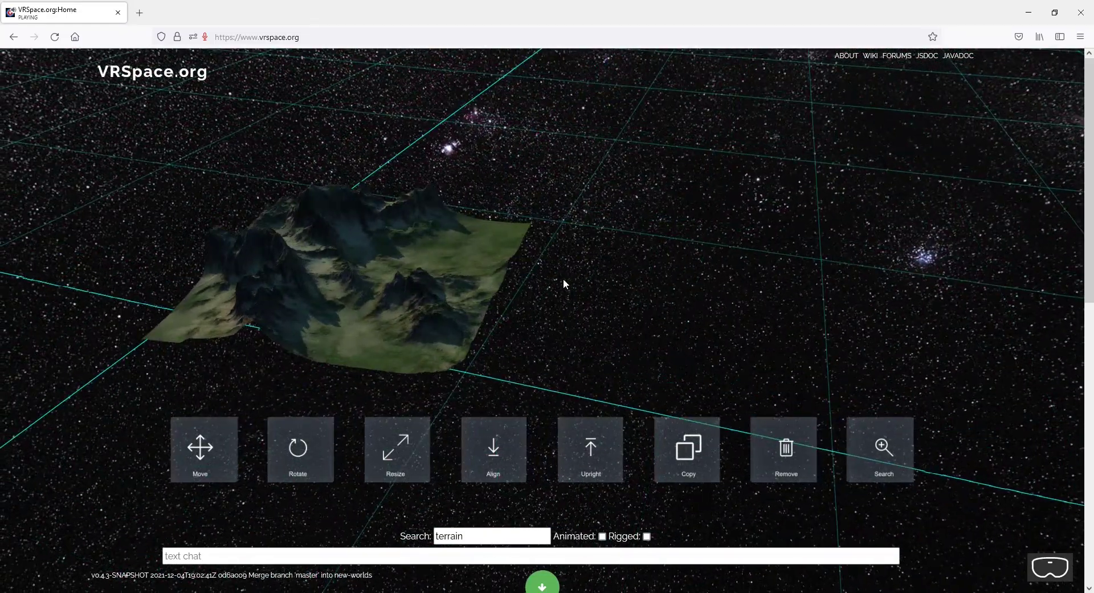
{"action": "left_click", "coordinate": [406, 476]}
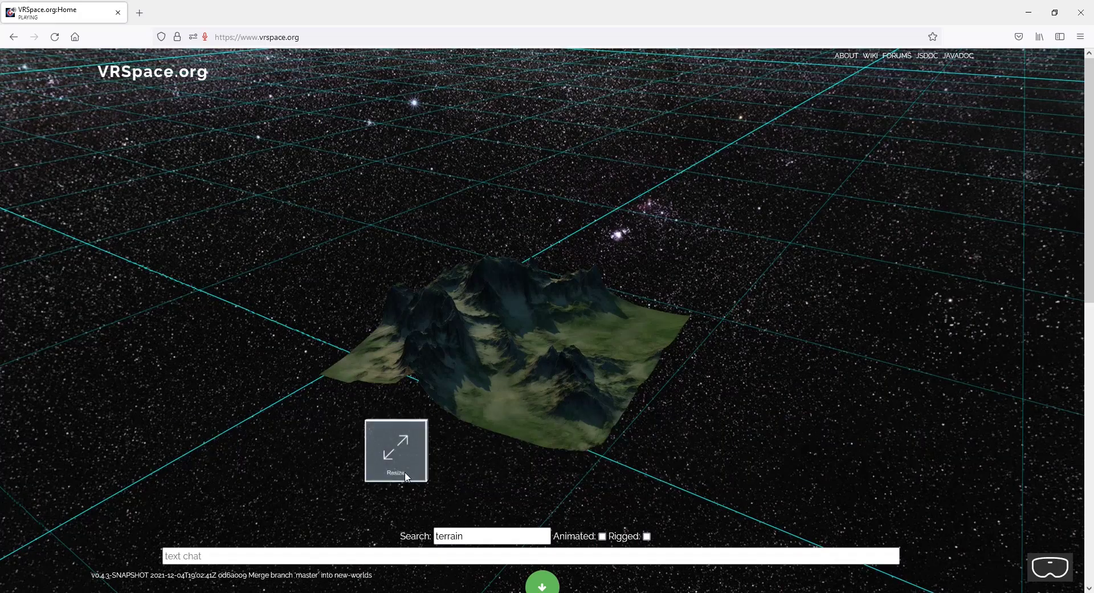
{"action": "left_click_drag", "start_coordinate": [558, 441], "coordinate": [544, 416]}
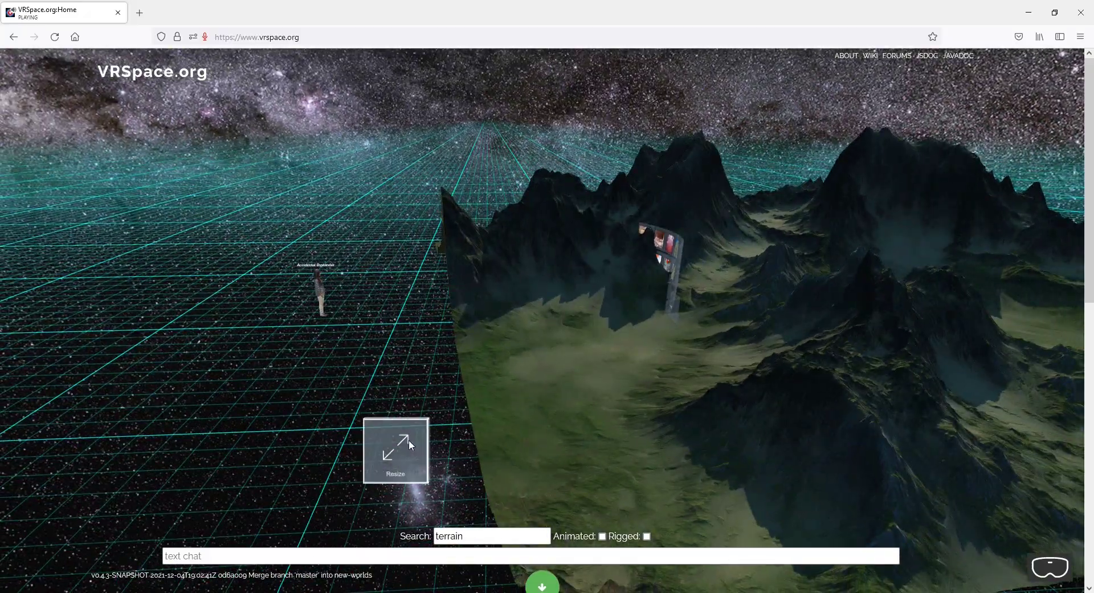
{"action": "left_click", "coordinate": [408, 440]}
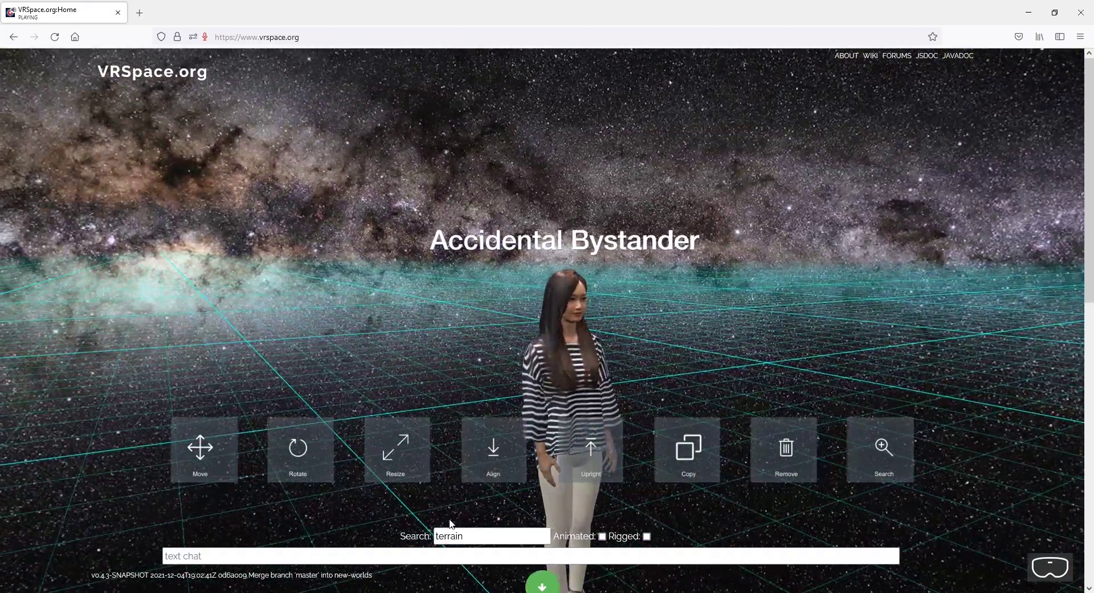
Send the text chat message "hey you" to the Accidental Bystander avatar.
{"action": "left_click", "coordinate": [457, 556]}
{"action": "type", "text": "hey jou"}
{"action": "key", "text": "BackSpace"}
{"action": "key", "text": "BackSpace"}
{"action": "key", "text": "BackSpace"}
{"action": "type", "text": "you"}
{"action": "key", "text": "Return"}
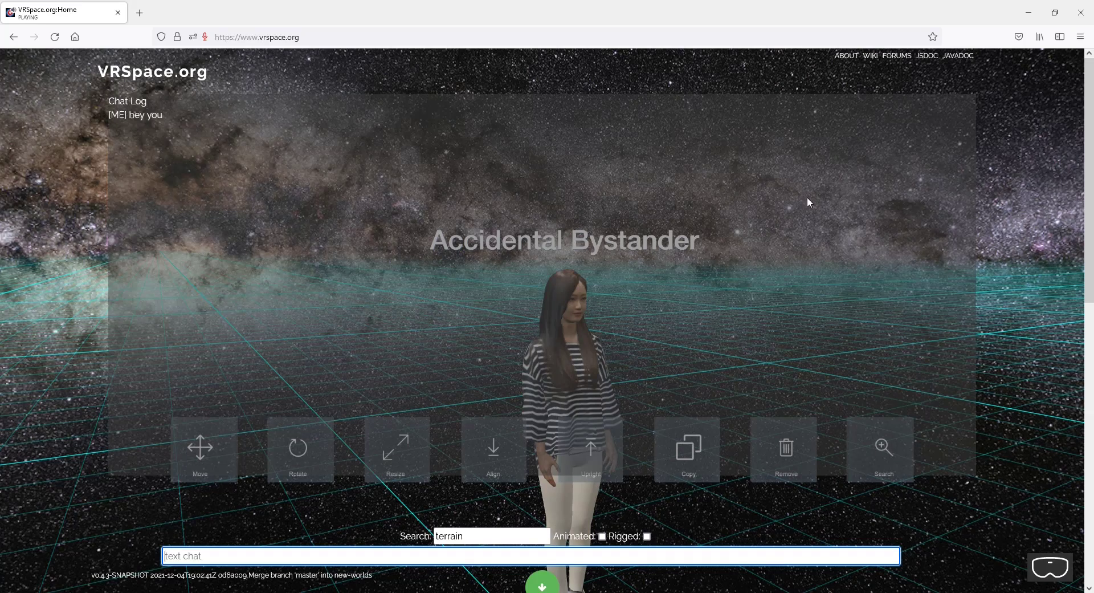
Switch to the second browser window beside the first and reply "hey me" in its text chat.
{"action": "double_click", "coordinate": [880, 17]}
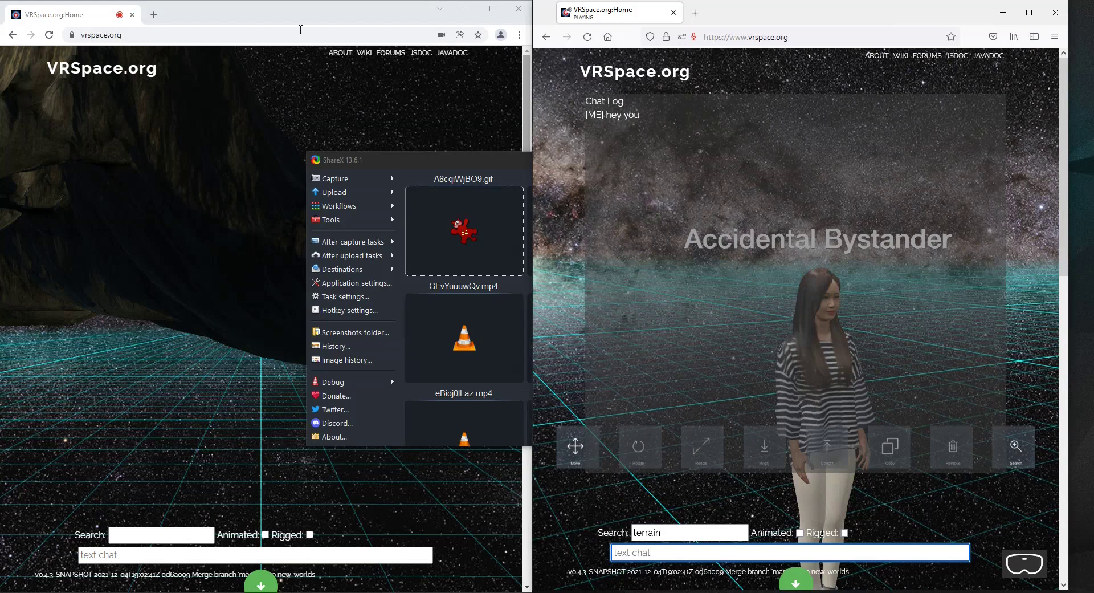
{"action": "left_click", "coordinate": [300, 14]}
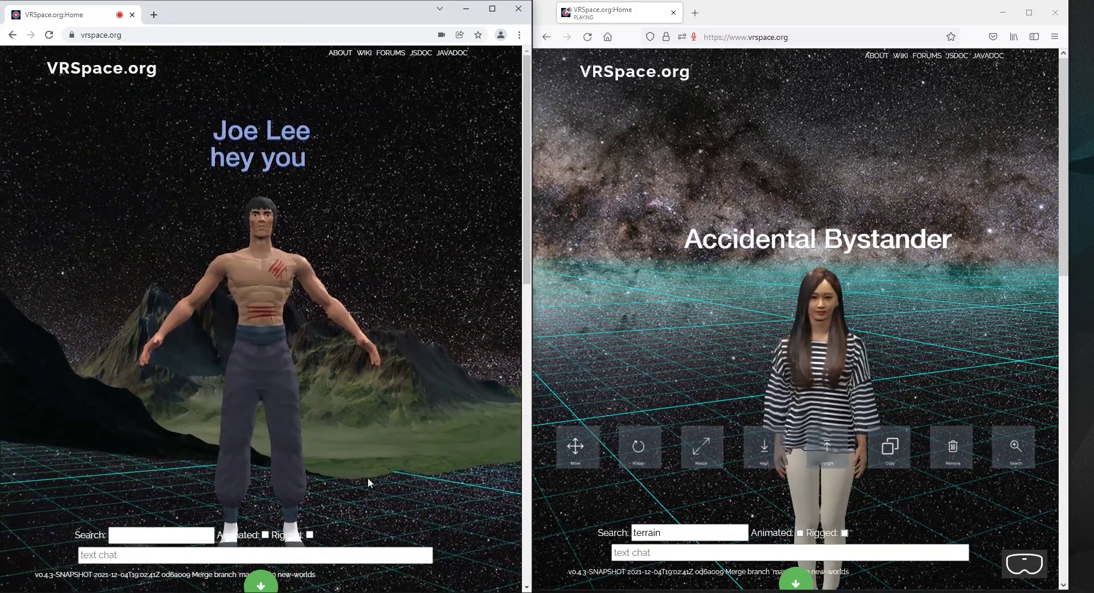
{"action": "left_click", "coordinate": [290, 558]}
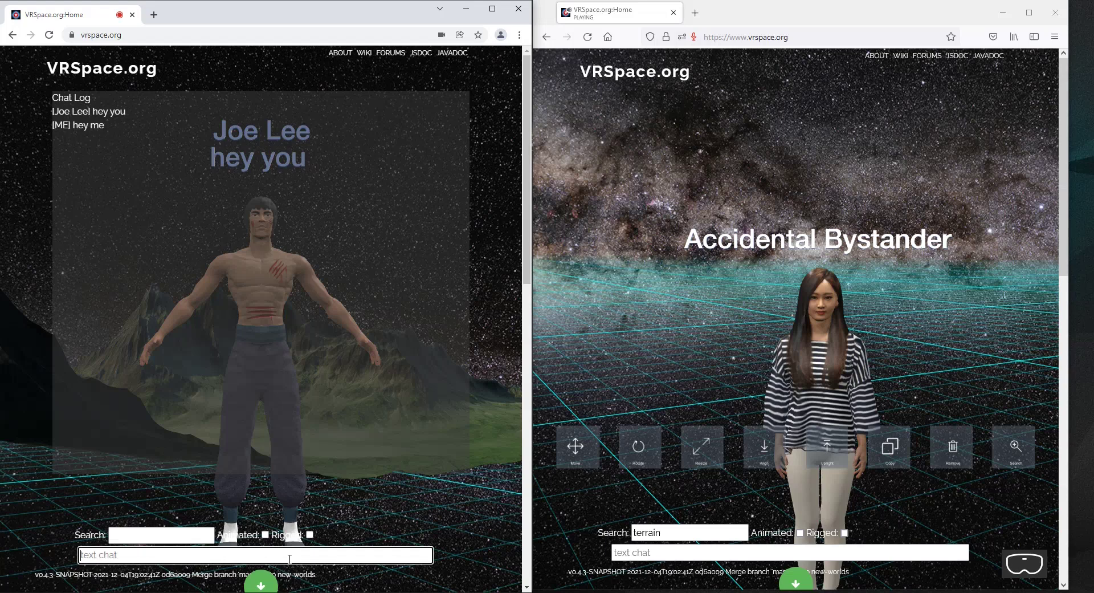
{"action": "left_click", "coordinate": [359, 288]}
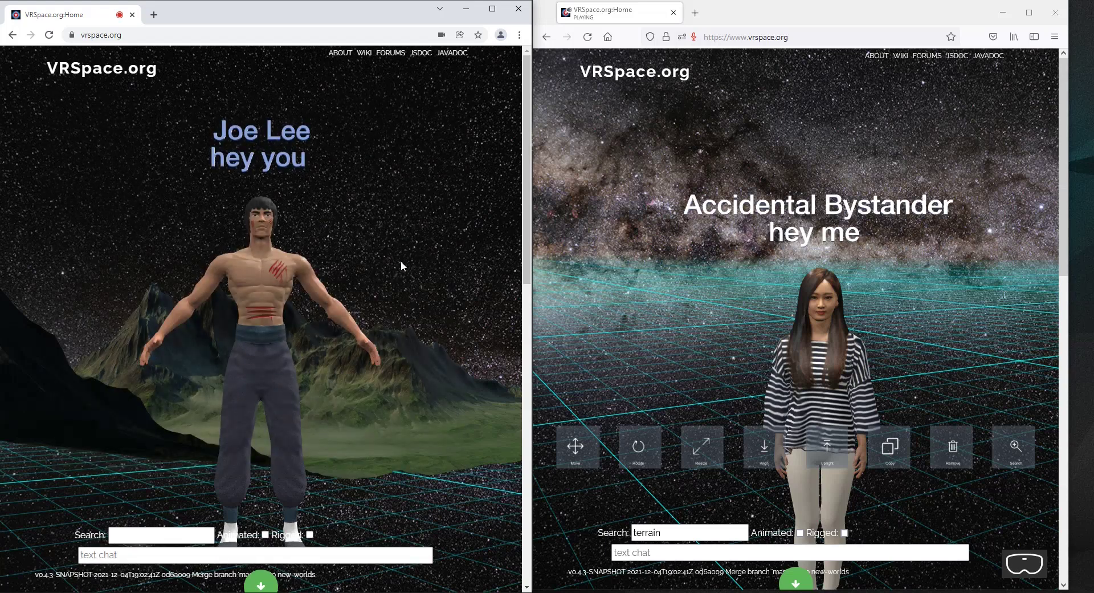
{"action": "left_click", "coordinate": [657, 294]}
{"action": "left_click_drag", "start_coordinate": [657, 294], "coordinate": [747, 307]}
{"action": "key", "text": "w"}
{"action": "key", "text": "s"}
{"action": "left_click", "coordinate": [703, 447]}
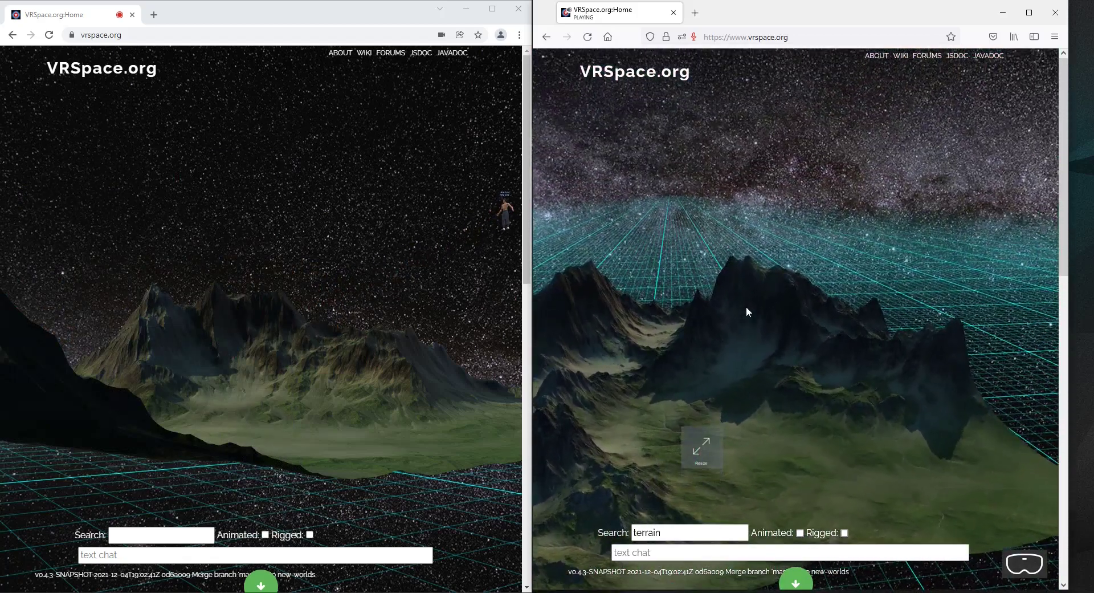
In the Accidental Bystander's window, search for "house" models and load VIANNEY HOUSE into the world.
{"action": "left_click_drag", "start_coordinate": [384, 477], "coordinate": [449, 473]}
{"action": "key", "text": "w"}
{"action": "key", "text": "w"}
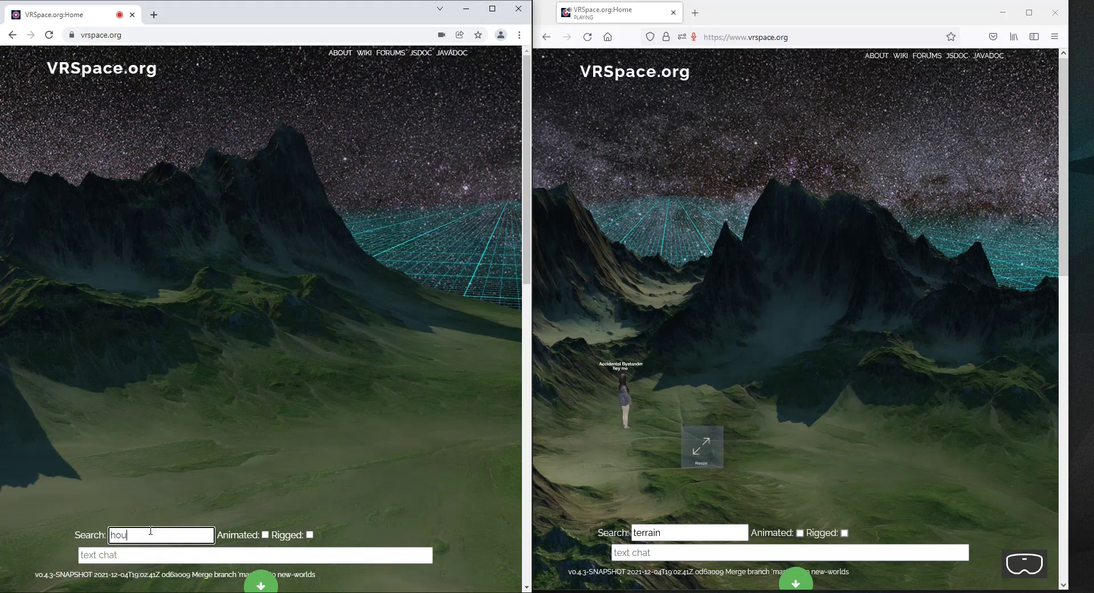
{"action": "key", "text": "Return"}
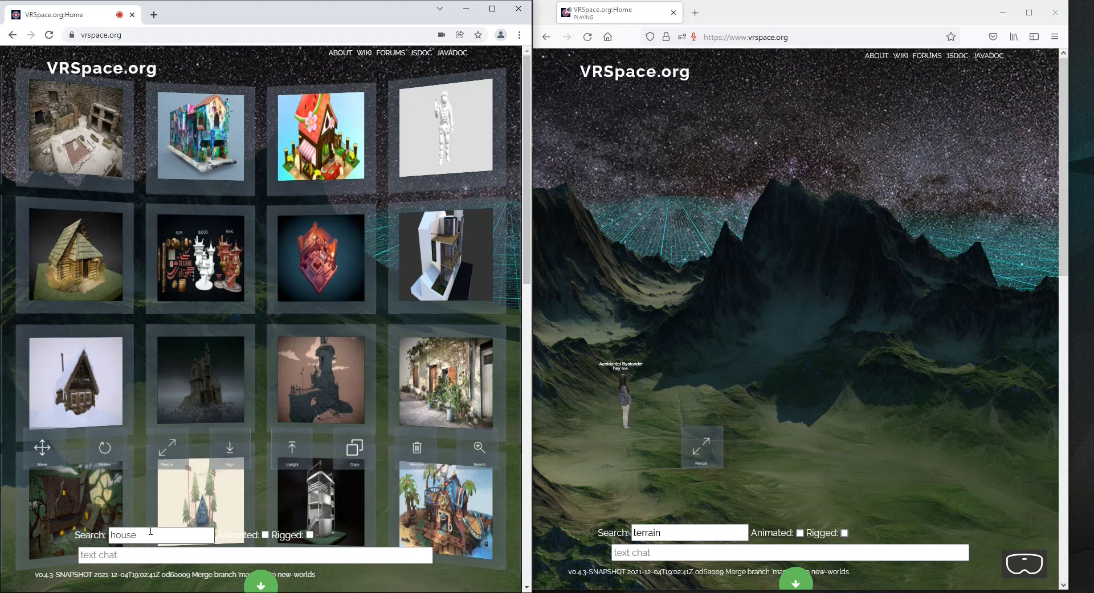
{"action": "mouse_move", "coordinate": [411, 266]}
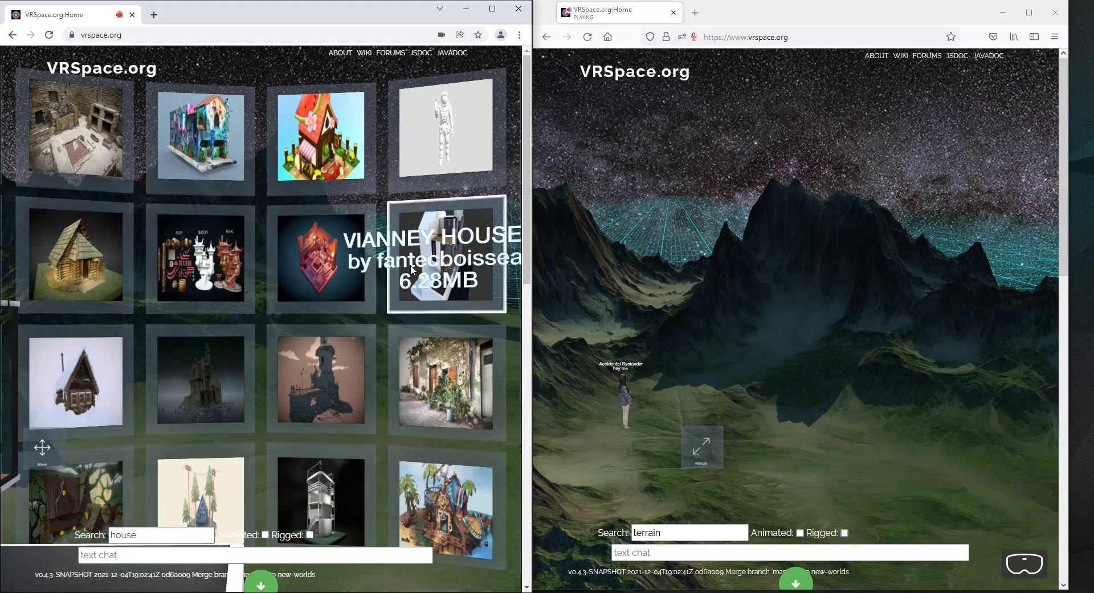
{"action": "left_click", "coordinate": [410, 266]}
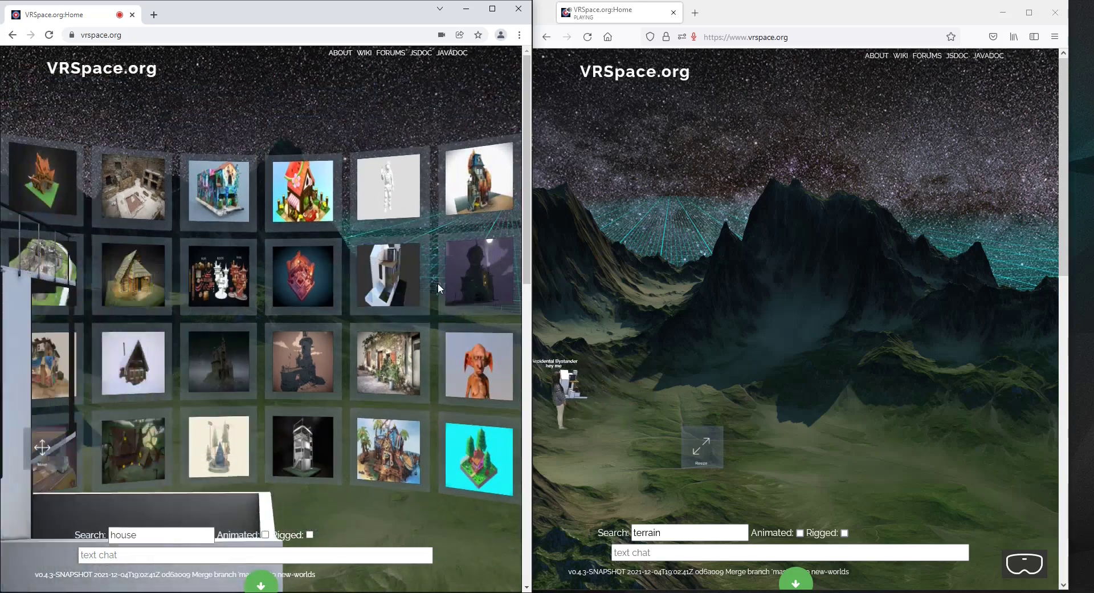
Move the white house away from the model results and place it over the terrain's grassy area.
{"action": "left_click_drag", "start_coordinate": [374, 345], "coordinate": [168, 310]}
{"action": "left_click", "coordinate": [44, 449]}
{"action": "key", "text": "s"}
{"action": "key", "text": "d"}
Set the white house upright and align it with the terrain surface.
{"action": "left_click", "coordinate": [292, 450]}
{"action": "left_click", "coordinate": [323, 406]}
{"action": "left_click", "coordinate": [287, 456]}
{"action": "left_click", "coordinate": [221, 451]}
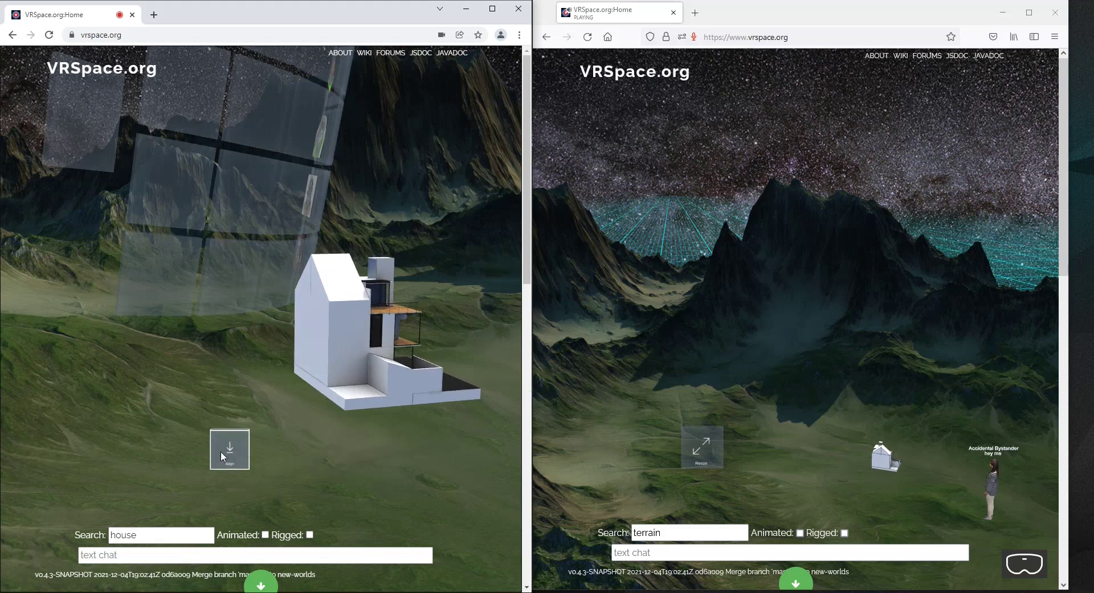
{"action": "left_click", "coordinate": [335, 349]}
Rotate the white house to face another direction and straighten it upright.
{"action": "left_click_drag", "start_coordinate": [377, 322], "coordinate": [339, 372]}
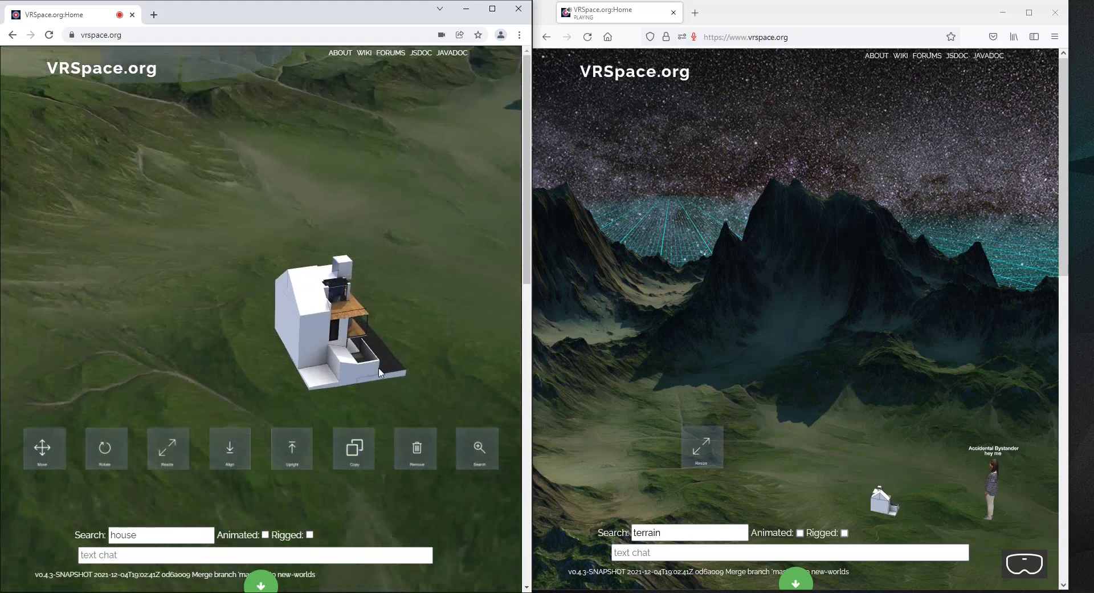
{"action": "key", "text": "d"}
{"action": "key", "text": "w"}
{"action": "scroll", "coordinate": [335, 370], "scroll_direction": "up", "scroll_amount": 3}
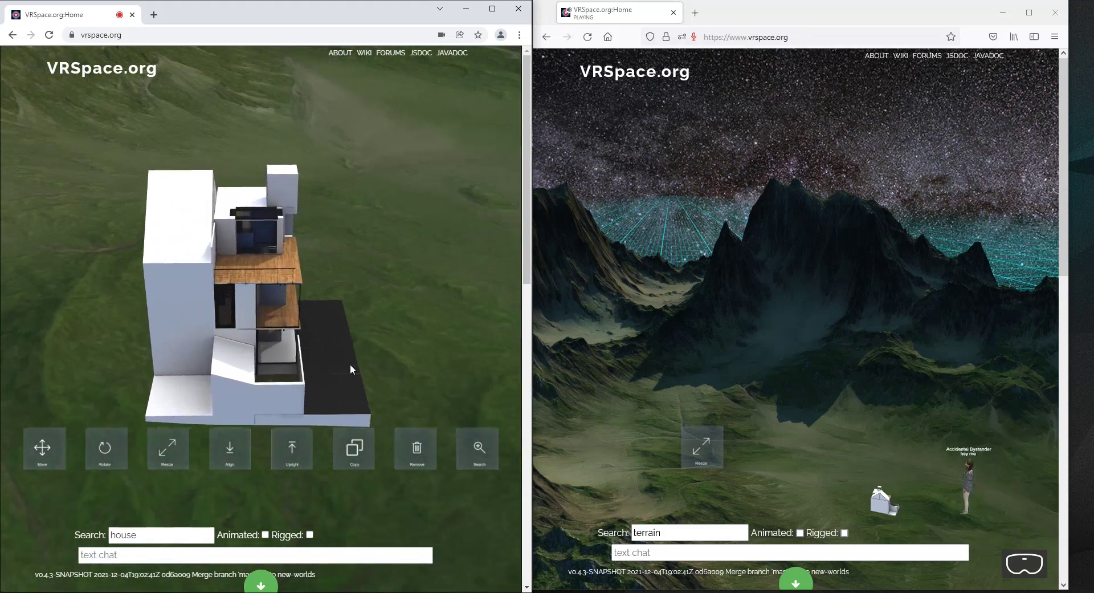
{"action": "left_click", "coordinate": [105, 450]}
{"action": "left_click_drag", "start_coordinate": [212, 389], "coordinate": [277, 375]}
{"action": "left_click", "coordinate": [101, 451]}
{"action": "left_click", "coordinate": [293, 452]}
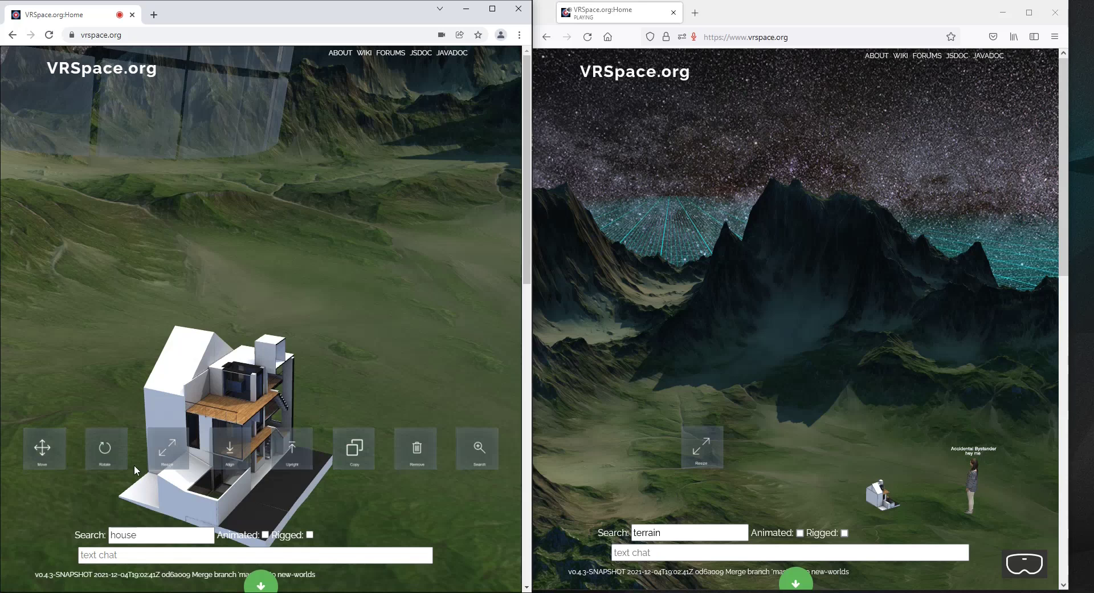
Resize the white house to a full-size building on the terrain and check it from ground level.
{"action": "left_click_drag", "start_coordinate": [364, 320], "coordinate": [371, 341]}
{"action": "left_click", "coordinate": [167, 448]}
{"action": "left_click_drag", "start_coordinate": [378, 299], "coordinate": [388, 292]}
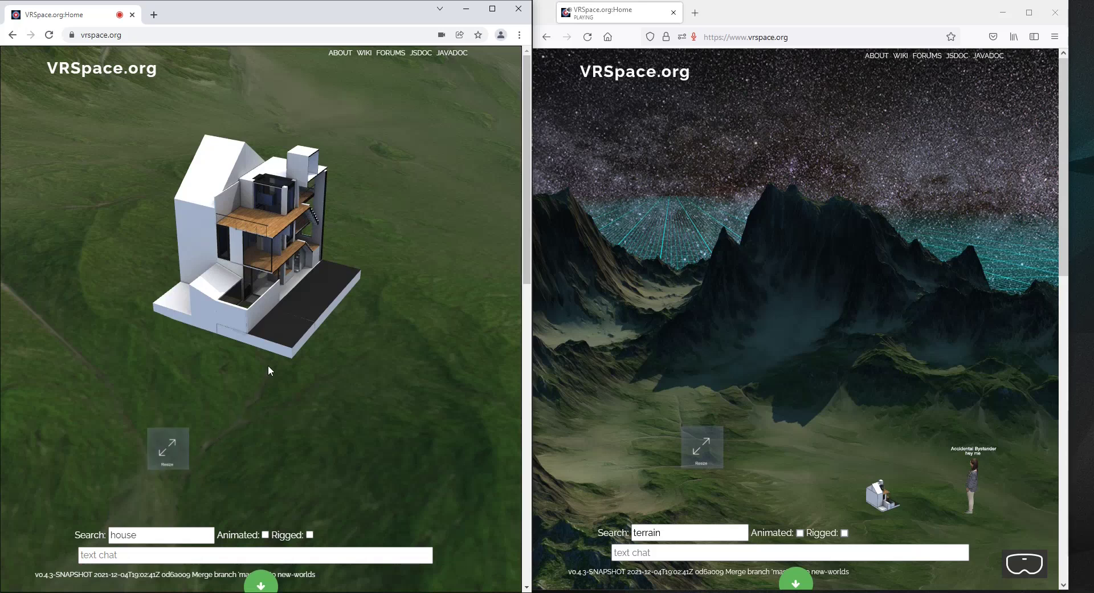
{"action": "left_click_drag", "start_coordinate": [280, 351], "coordinate": [317, 463]}
{"action": "left_click_drag", "start_coordinate": [415, 158], "coordinate": [415, 169]}
{"action": "scroll", "coordinate": [415, 169], "scroll_direction": "down", "scroll_amount": 3}
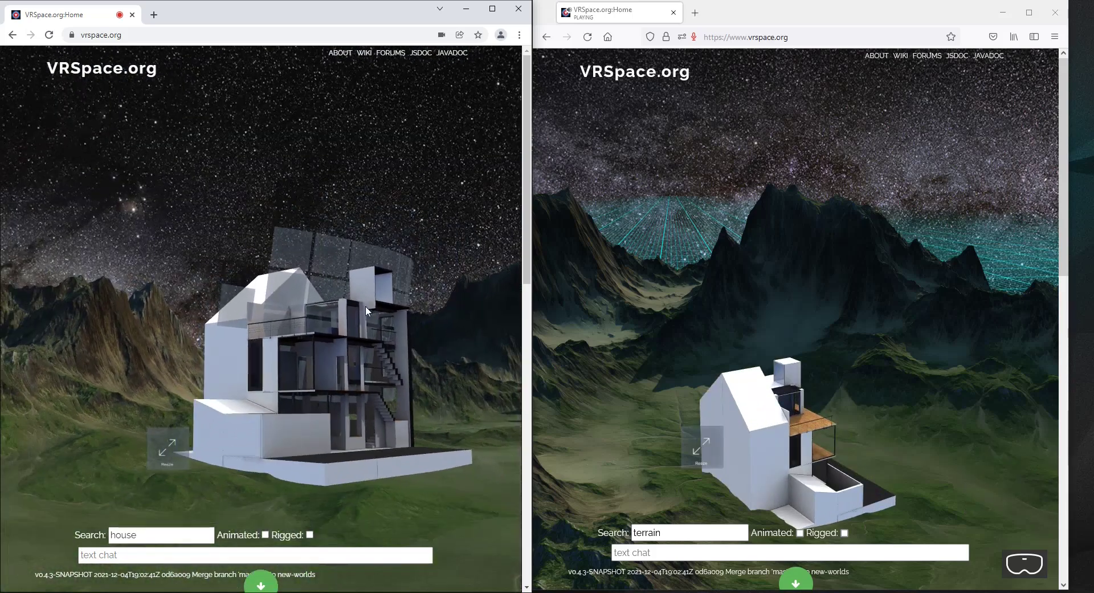
{"action": "left_click_drag", "start_coordinate": [335, 469], "coordinate": [320, 444]}
{"action": "left_click_drag", "start_coordinate": [323, 445], "coordinate": [322, 437]}
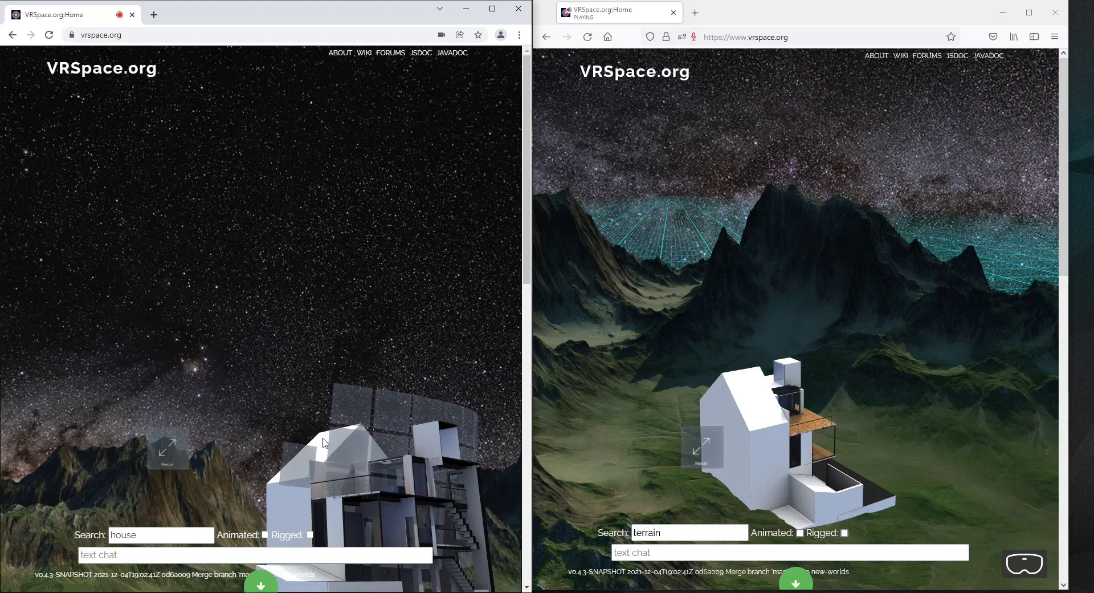
Enlarge the white house further on the terrain and finish resizing it.
{"action": "left_click_drag", "start_coordinate": [341, 214], "coordinate": [363, 225]}
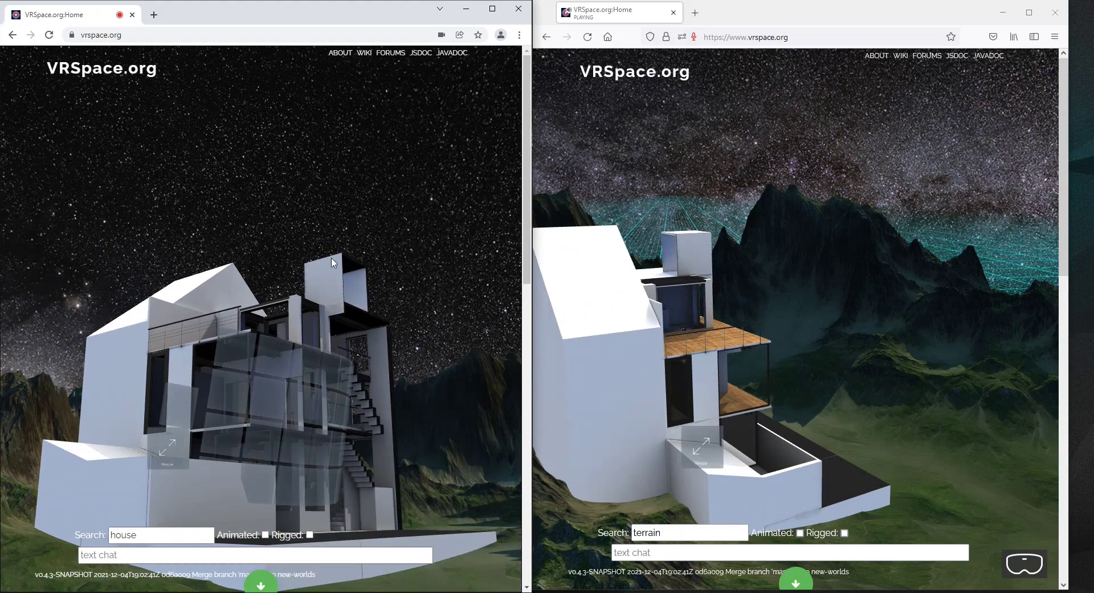
{"action": "left_click", "coordinate": [167, 448]}
{"action": "left_click_drag", "start_coordinate": [358, 153], "coordinate": [368, 188]}
{"action": "key", "text": "s"}
{"action": "key", "text": "w"}
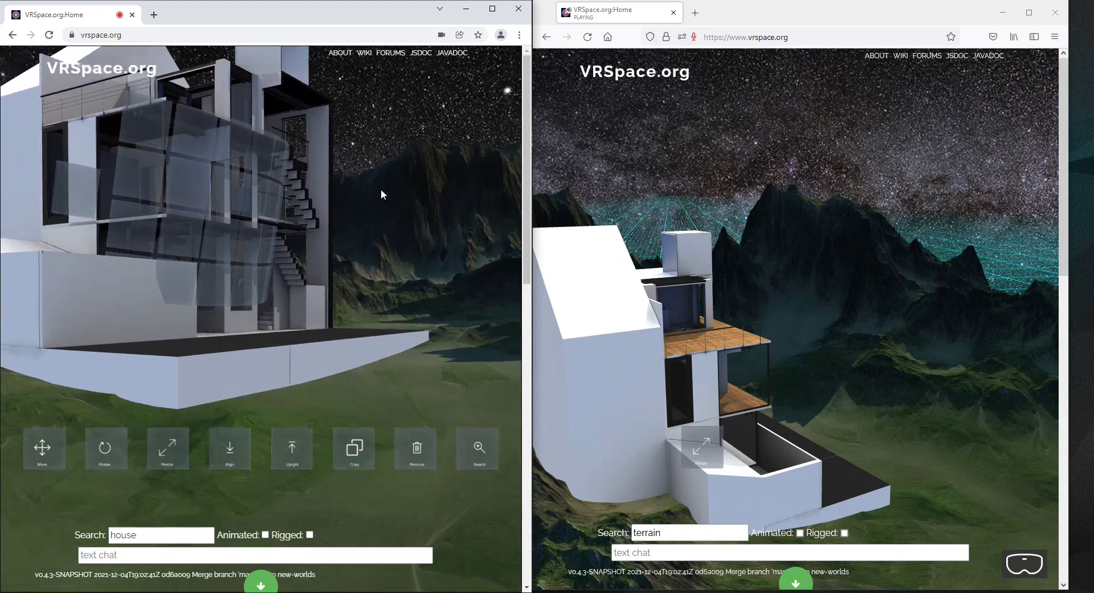
Reopen the model search, maximize the browser window and search for "tree".
{"action": "left_click", "coordinate": [480, 434]}
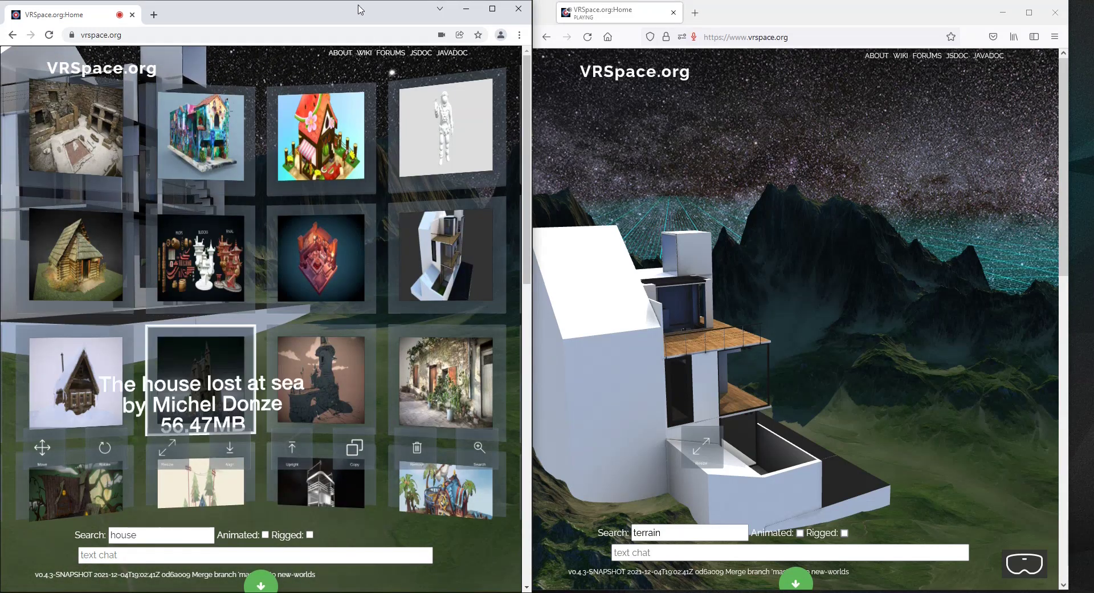
{"action": "double_click", "coordinate": [359, 10]}
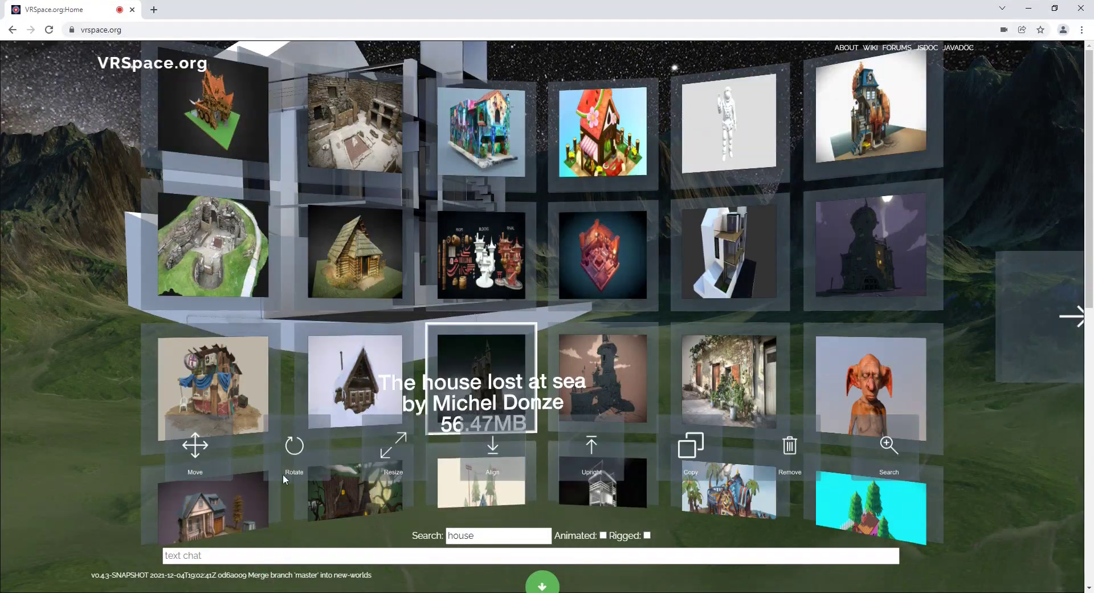
{"action": "left_click", "coordinate": [252, 554]}
{"action": "left_click", "coordinate": [494, 536]}
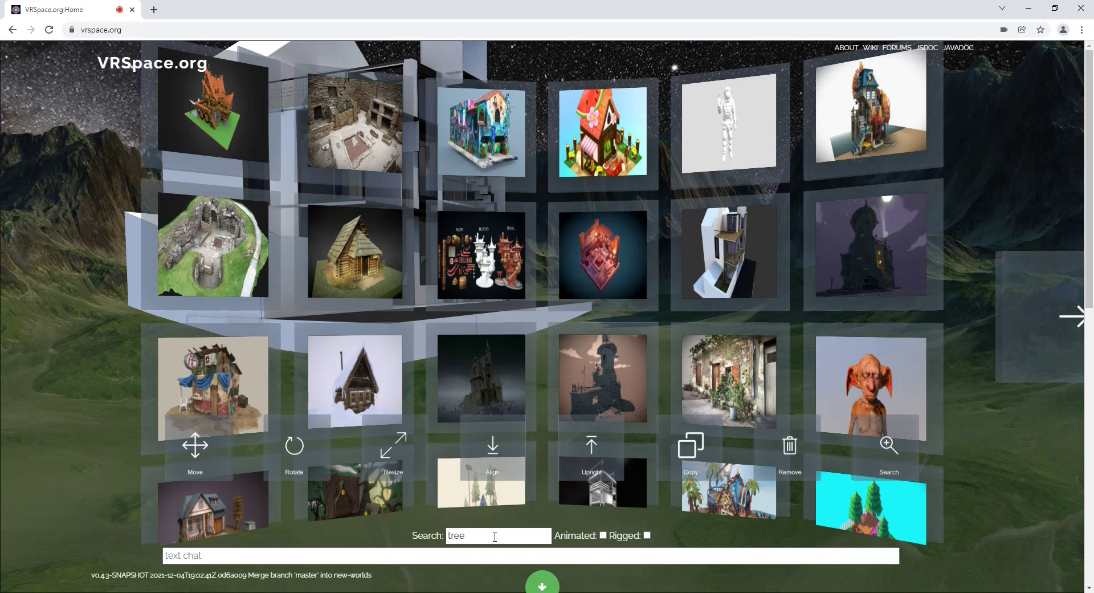
{"action": "key", "text": "Return"}
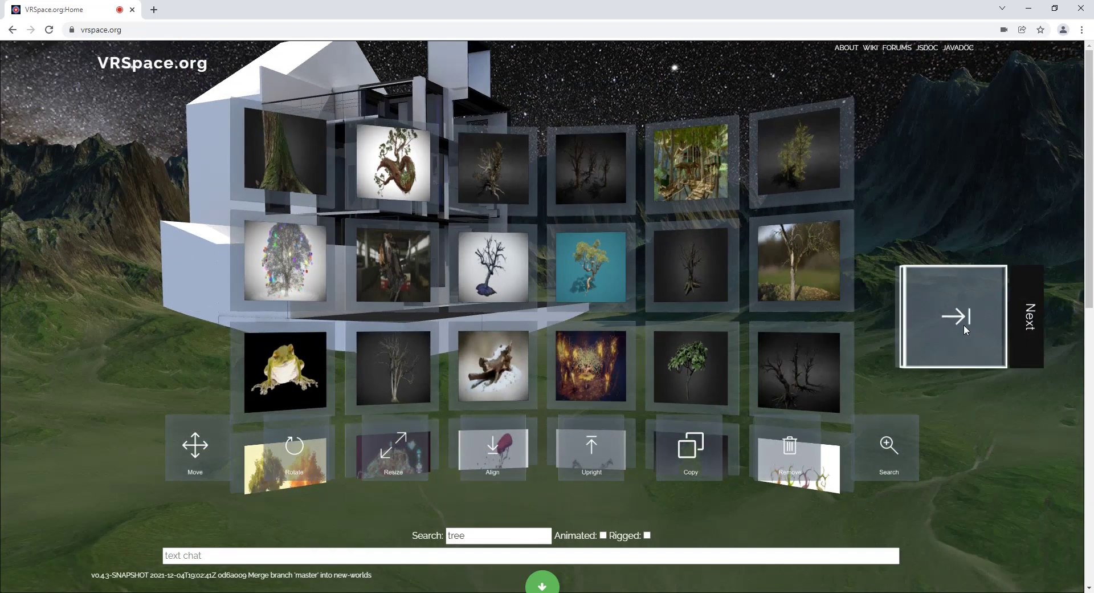
Load the Fur Tree model from the next page of results and place it over the grass away from the result wall.
{"action": "left_click", "coordinate": [964, 324]}
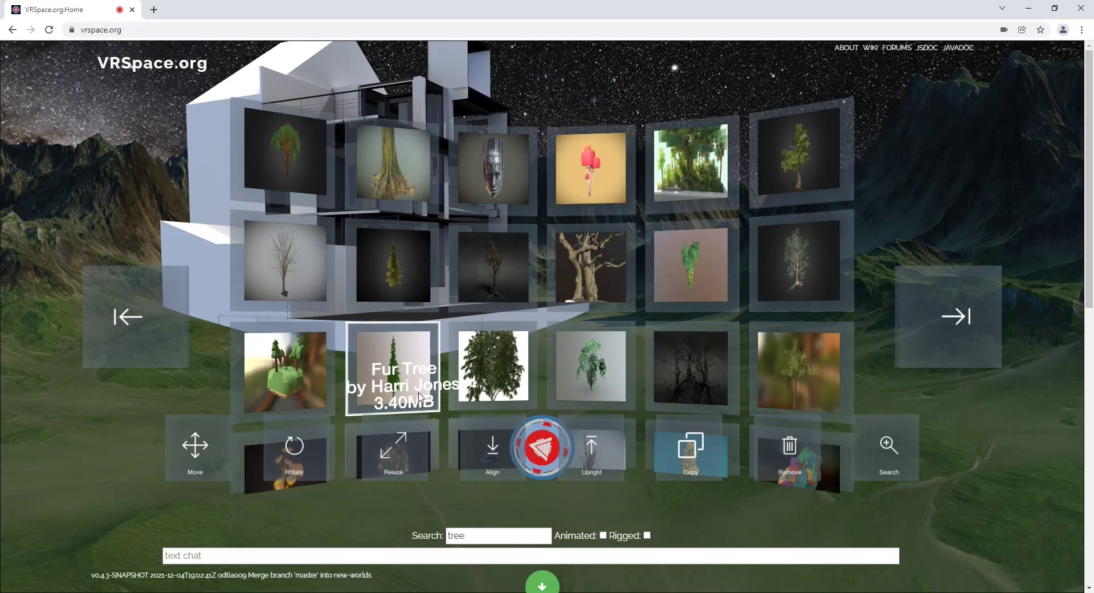
{"action": "key", "text": "a"}
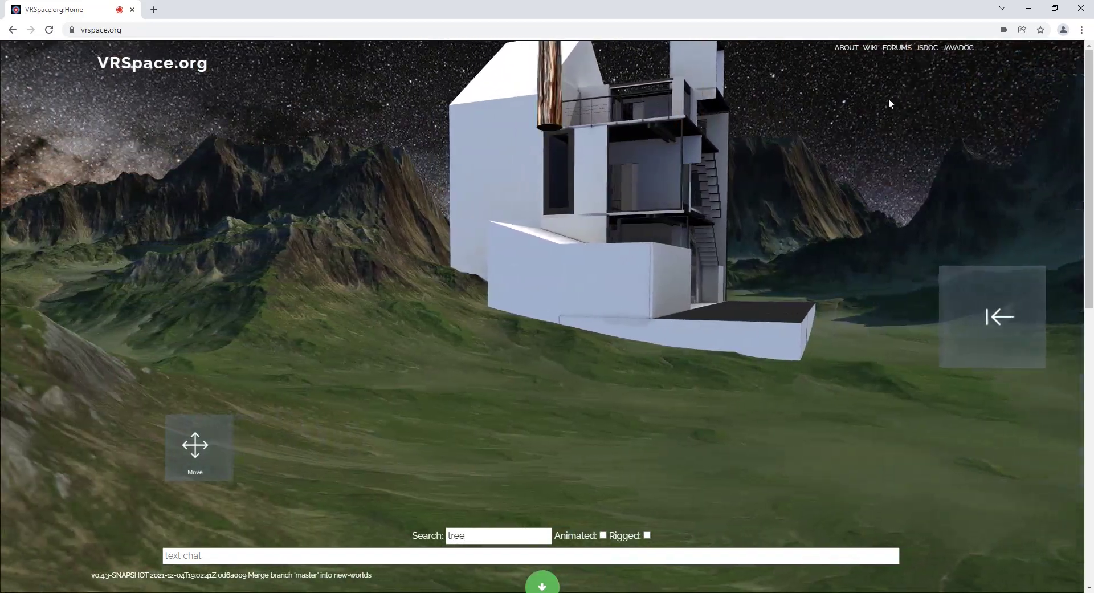
{"action": "left_click_drag", "start_coordinate": [888, 98], "coordinate": [1035, 117]}
{"action": "key", "text": "w"}
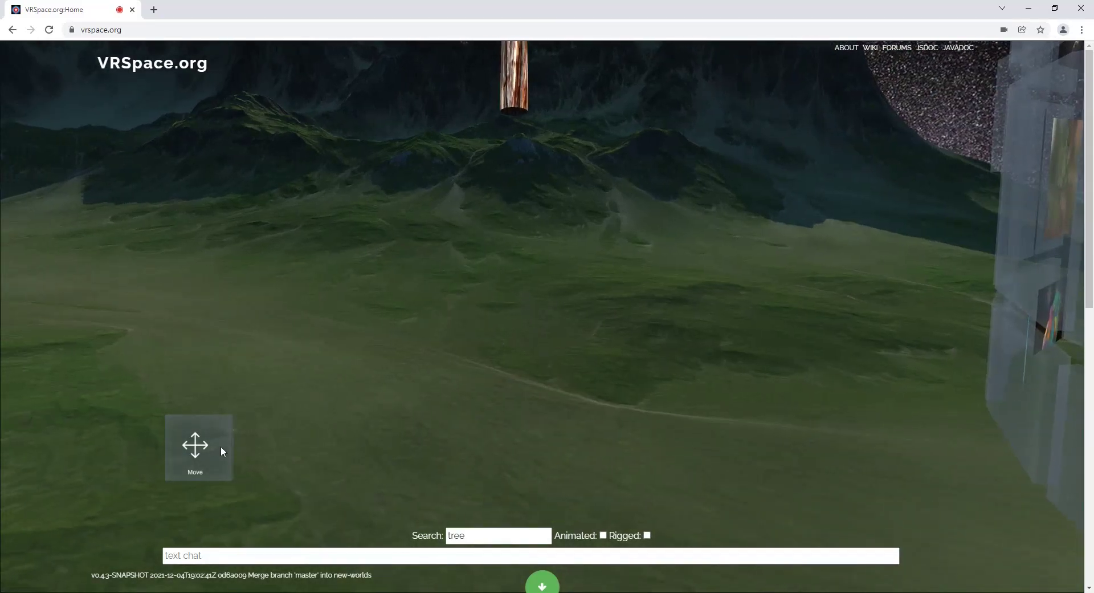
{"action": "left_click", "coordinate": [220, 447]}
{"action": "key", "text": "s"}
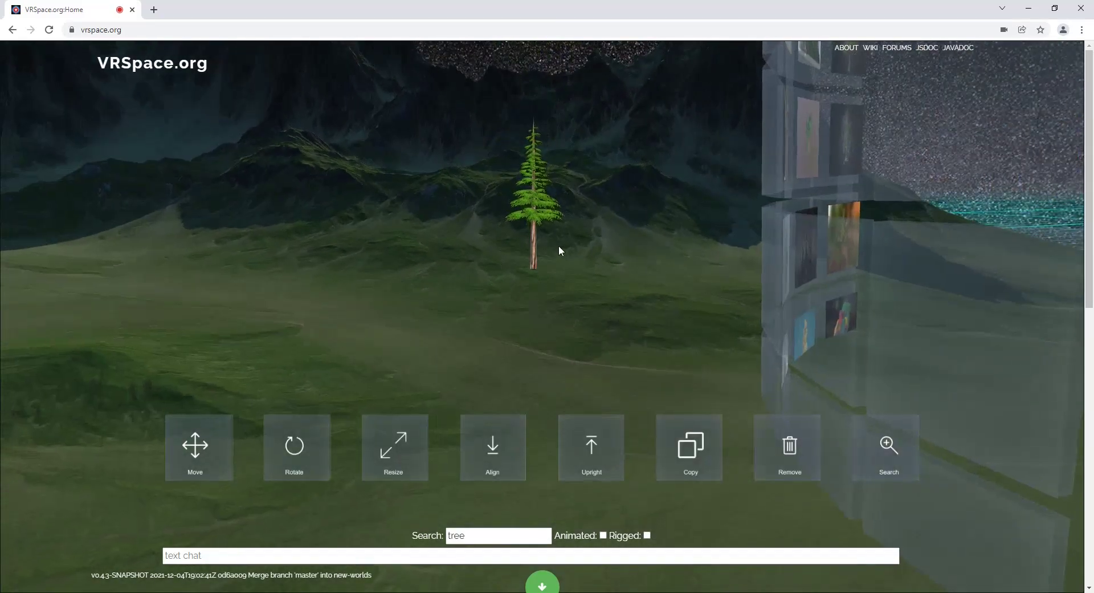
{"action": "key", "text": "s"}
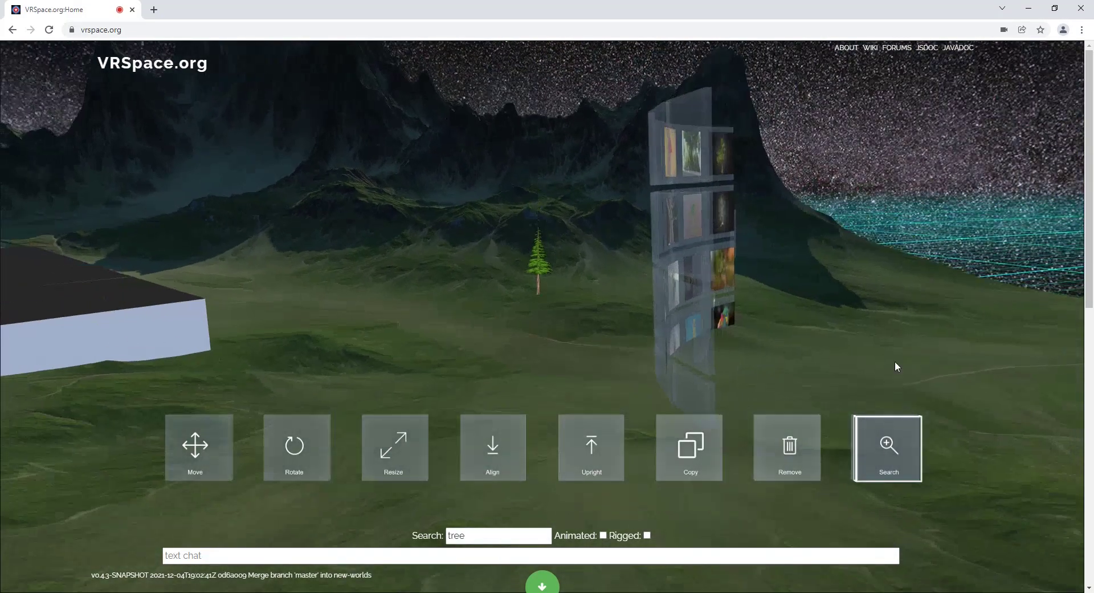
Hide the model search results.
{"action": "left_click_drag", "start_coordinate": [923, 220], "coordinate": [984, 117]}
{"action": "left_click", "coordinate": [891, 447]}
{"action": "left_click_drag", "start_coordinate": [969, 411], "coordinate": [884, 556]}
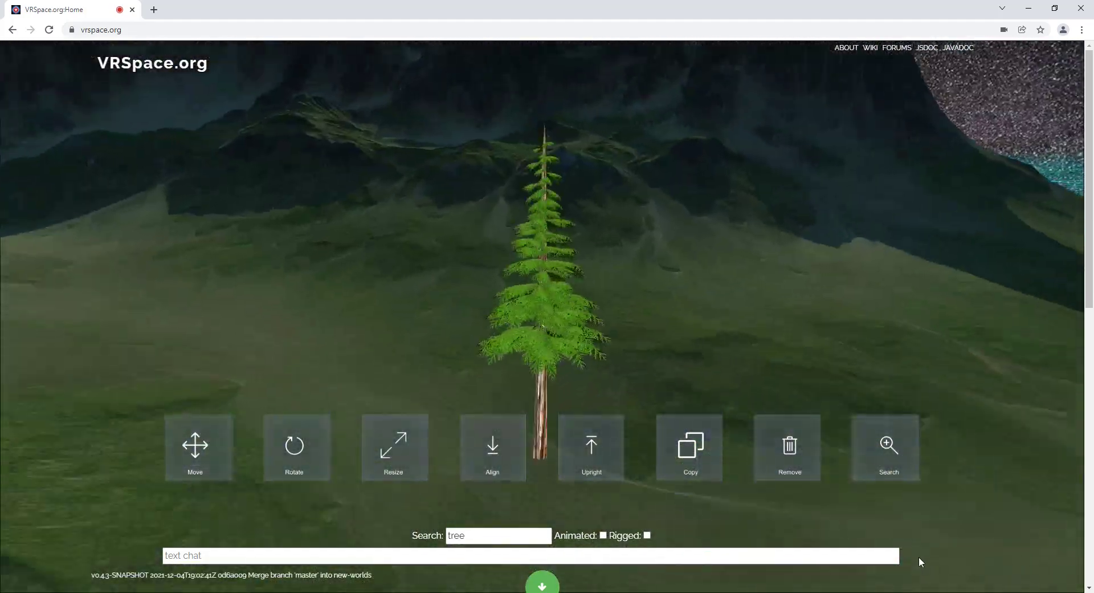
Align the fur tree with the terrain surface and set it upright.
{"action": "left_click", "coordinate": [473, 442]}
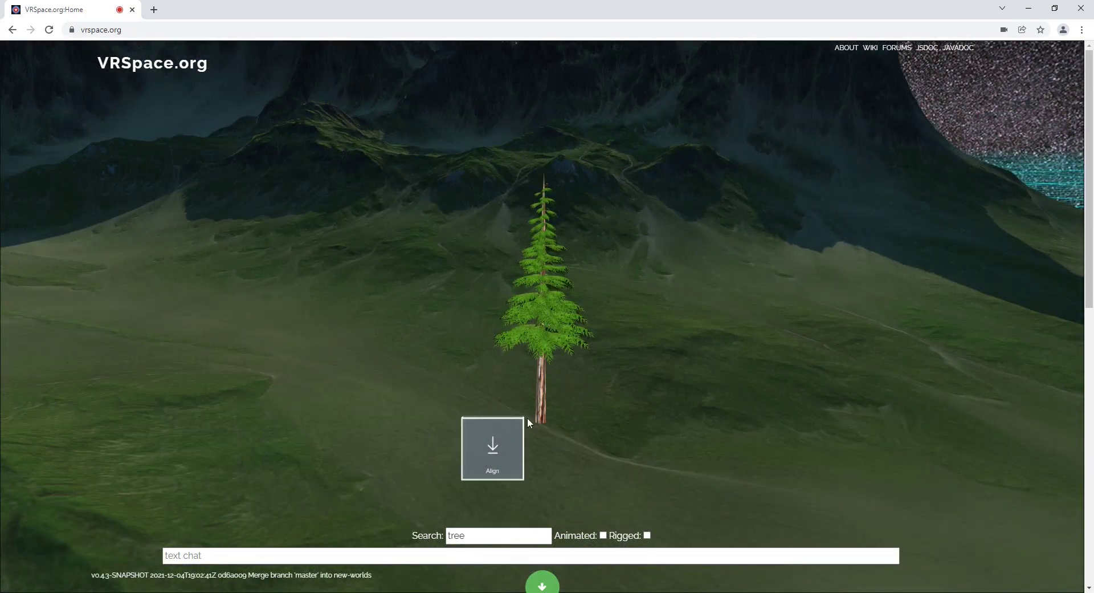
{"action": "left_click", "coordinate": [541, 395]}
{"action": "left_click", "coordinate": [505, 455]}
{"action": "left_click_drag", "start_coordinate": [641, 325], "coordinate": [636, 393]}
{"action": "left_click", "coordinate": [579, 459]}
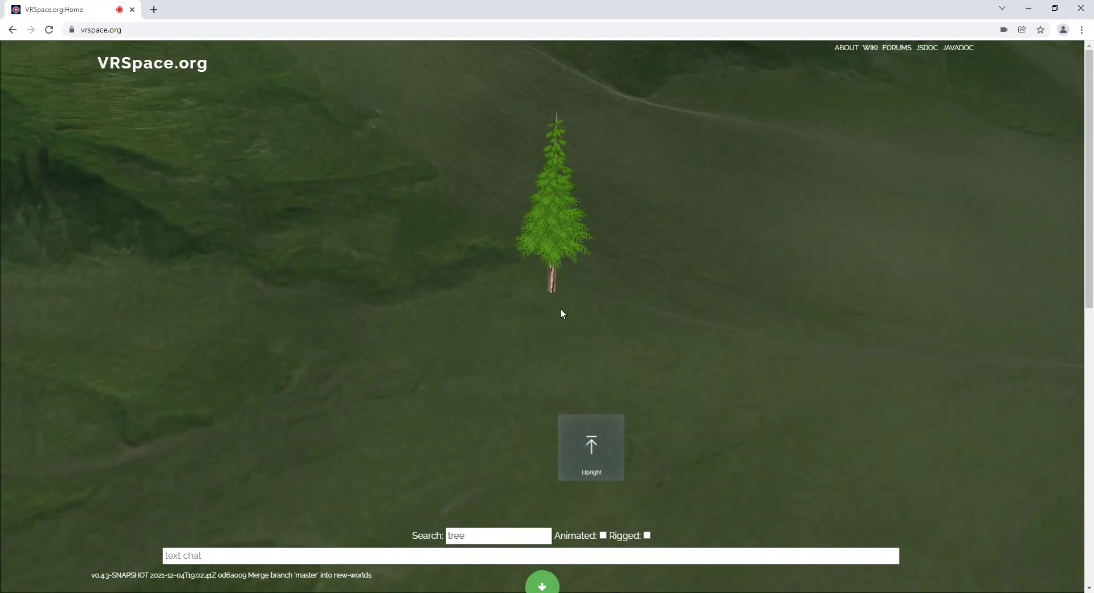
{"action": "left_click", "coordinate": [552, 287]}
{"action": "left_click", "coordinate": [599, 463]}
Resize the fur tree to a tall tree in proportion to the white house.
{"action": "left_click_drag", "start_coordinate": [889, 213], "coordinate": [1093, 158]}
{"action": "left_click_drag", "start_coordinate": [775, 211], "coordinate": [771, 182]}
{"action": "left_click_drag", "start_coordinate": [513, 137], "coordinate": [558, 125]}
{"action": "key", "text": "w"}
{"action": "left_click", "coordinate": [559, 124]}
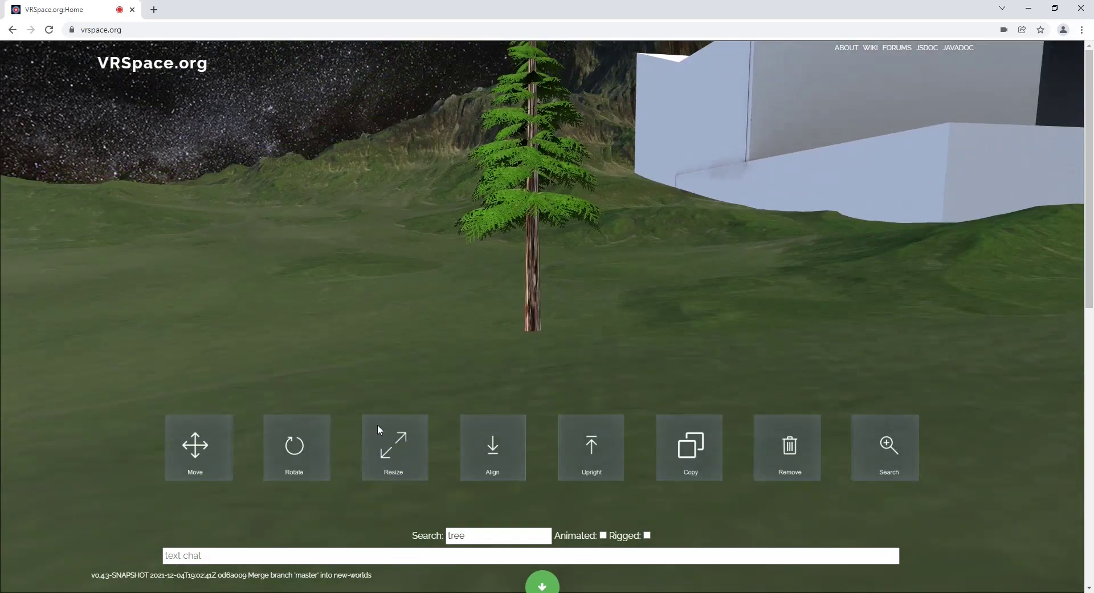
{"action": "left_click", "coordinate": [370, 445]}
{"action": "left_click_drag", "start_coordinate": [535, 323], "coordinate": [534, 278]}
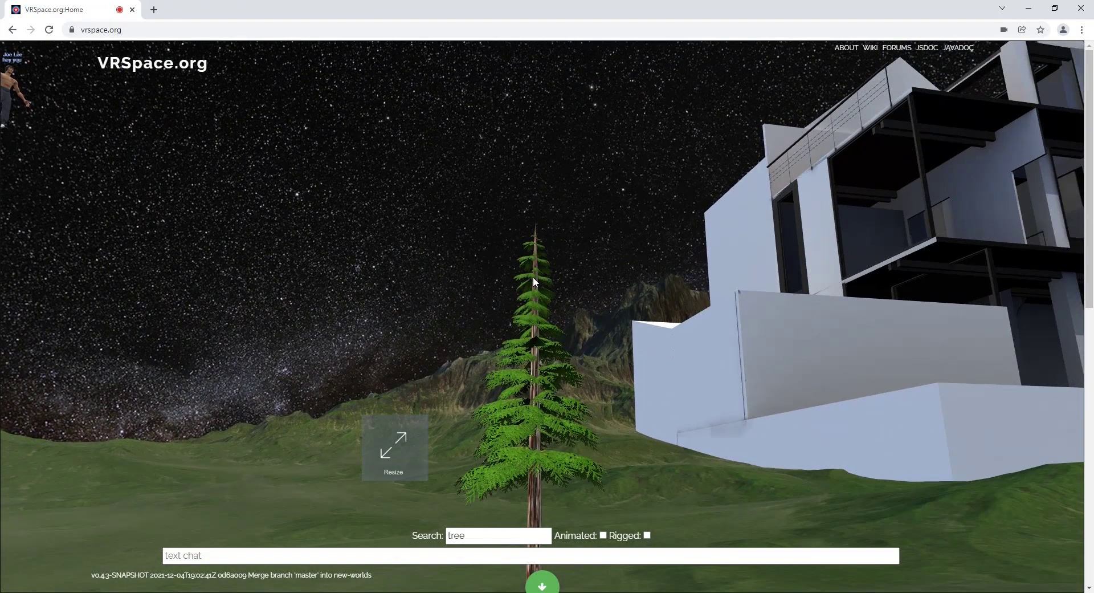
{"action": "key", "text": "s"}
{"action": "left_click_drag", "start_coordinate": [533, 458], "coordinate": [535, 418]}
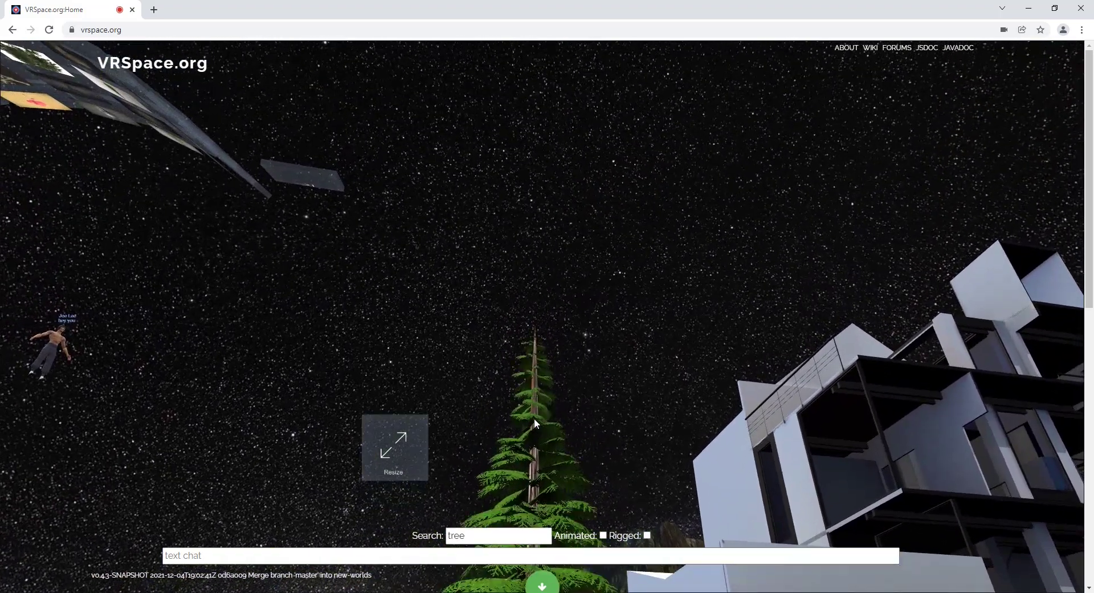
{"action": "left_click", "coordinate": [385, 445]}
Copy the fur tree and place the duplicate at another spot in front of the house.
{"action": "left_click_drag", "start_coordinate": [628, 208], "coordinate": [656, 323]}
{"action": "key", "text": "w"}
{"action": "key", "text": "s"}
{"action": "key", "text": "d"}
{"action": "key", "text": "w"}
{"action": "left_click", "coordinate": [686, 459]}
{"action": "left_click", "coordinate": [493, 383]}
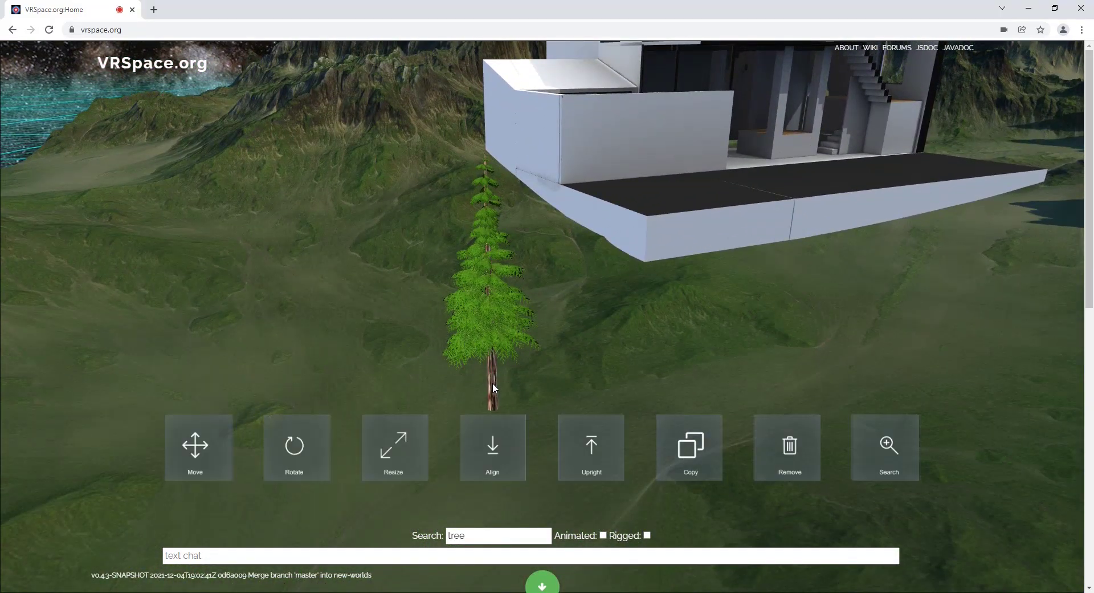
{"action": "key", "text": "s"}
{"action": "key", "text": "d"}
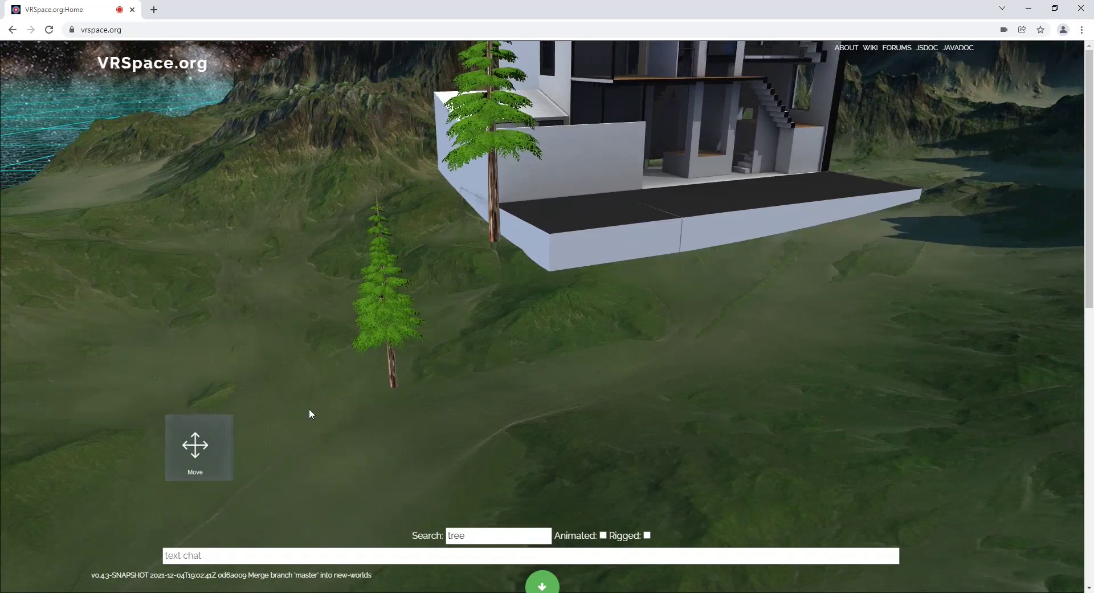
{"action": "left_click", "coordinate": [196, 456]}
Make two more copies of the foreground fur tree and place them at separate spots near the house.
{"action": "left_click", "coordinate": [665, 450]}
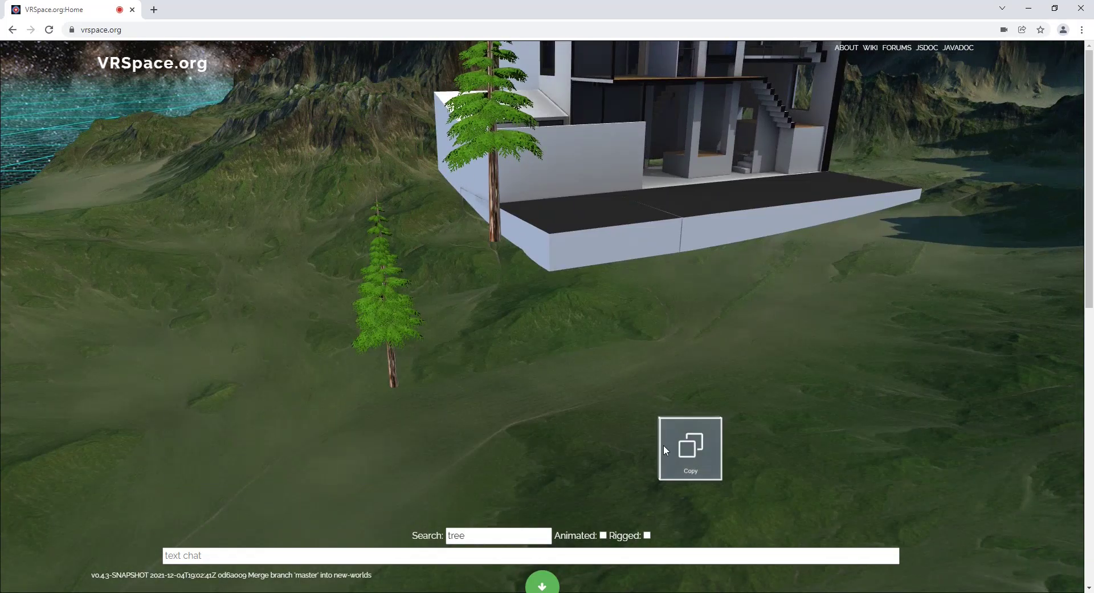
{"action": "left_click", "coordinate": [394, 377]}
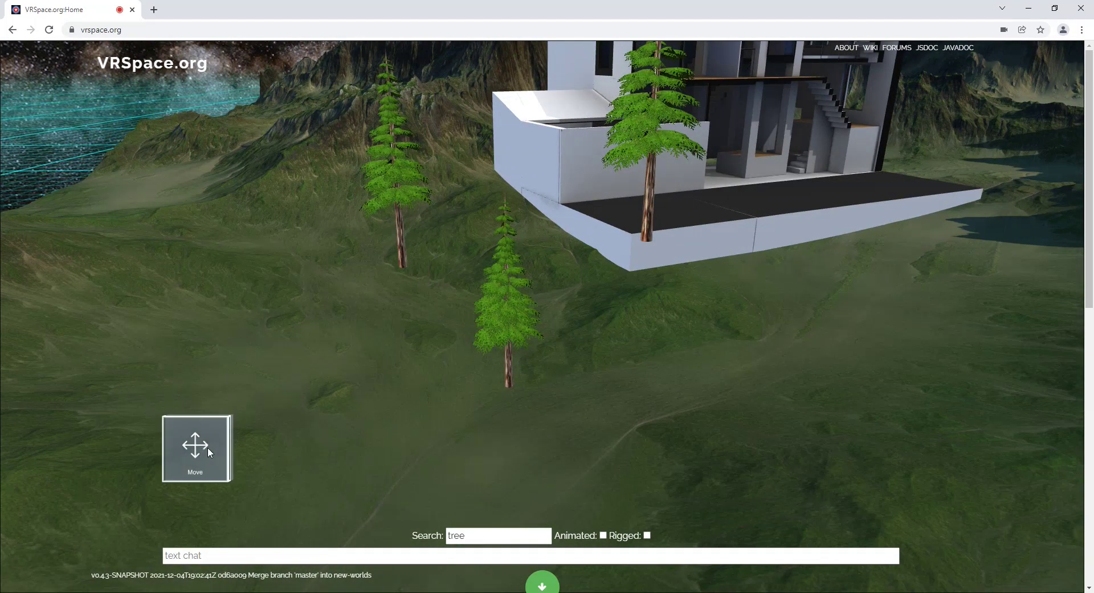
{"action": "left_click", "coordinate": [207, 446]}
{"action": "left_click", "coordinate": [666, 449]}
{"action": "left_click", "coordinate": [509, 374]}
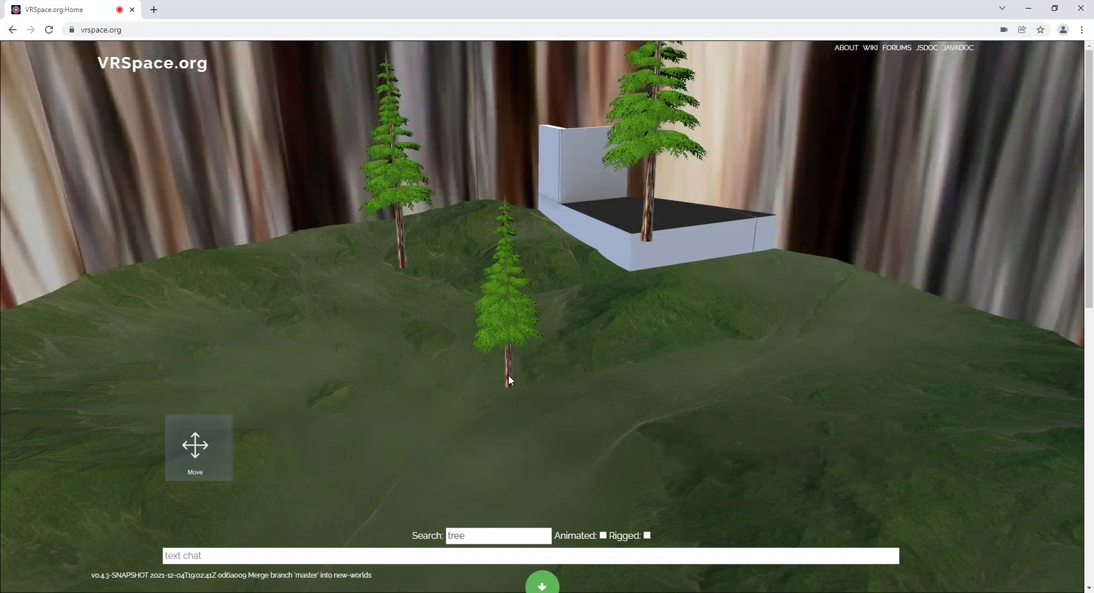
{"action": "left_click", "coordinate": [181, 448]}
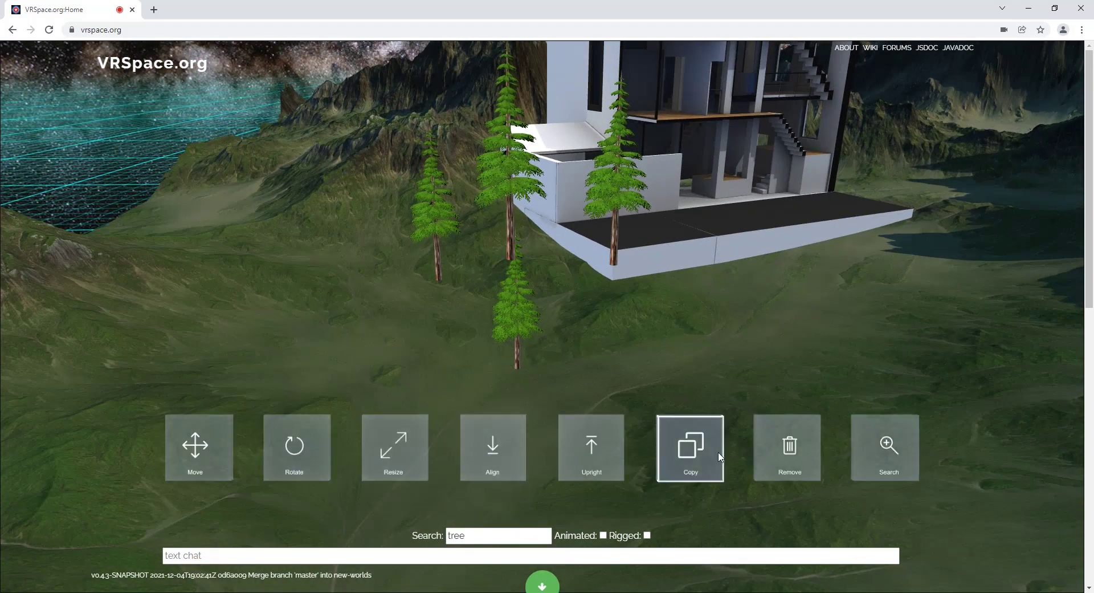
Add another two fur tree copies and spread them around the front of the house.
{"action": "left_click", "coordinate": [691, 447]}
{"action": "left_click", "coordinate": [518, 360]}
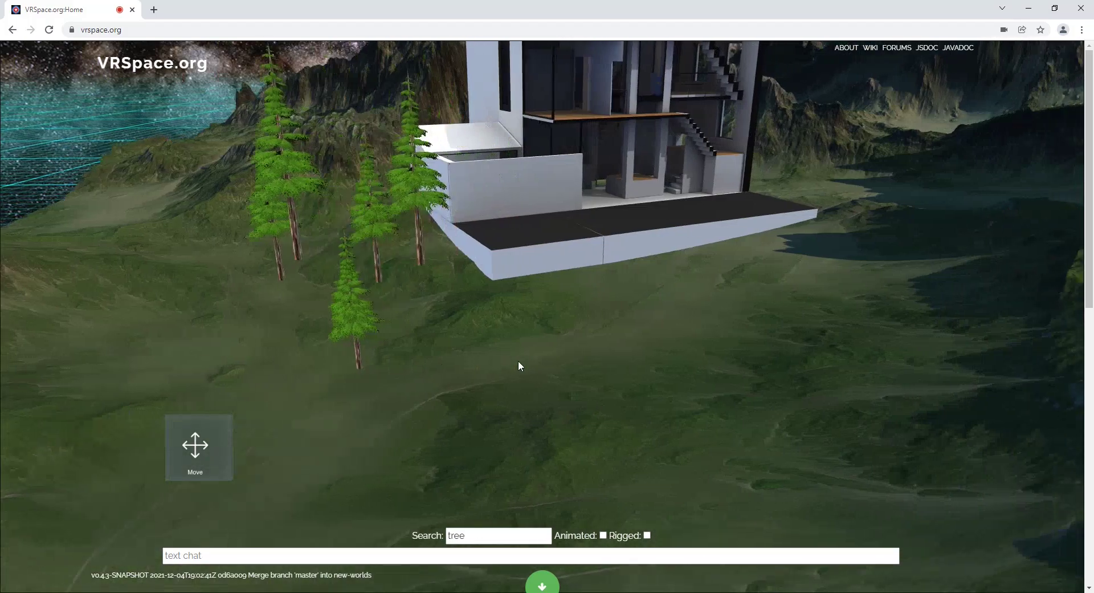
{"action": "left_click", "coordinate": [203, 452]}
{"action": "left_click", "coordinate": [694, 447]}
{"action": "left_click", "coordinate": [413, 245]}
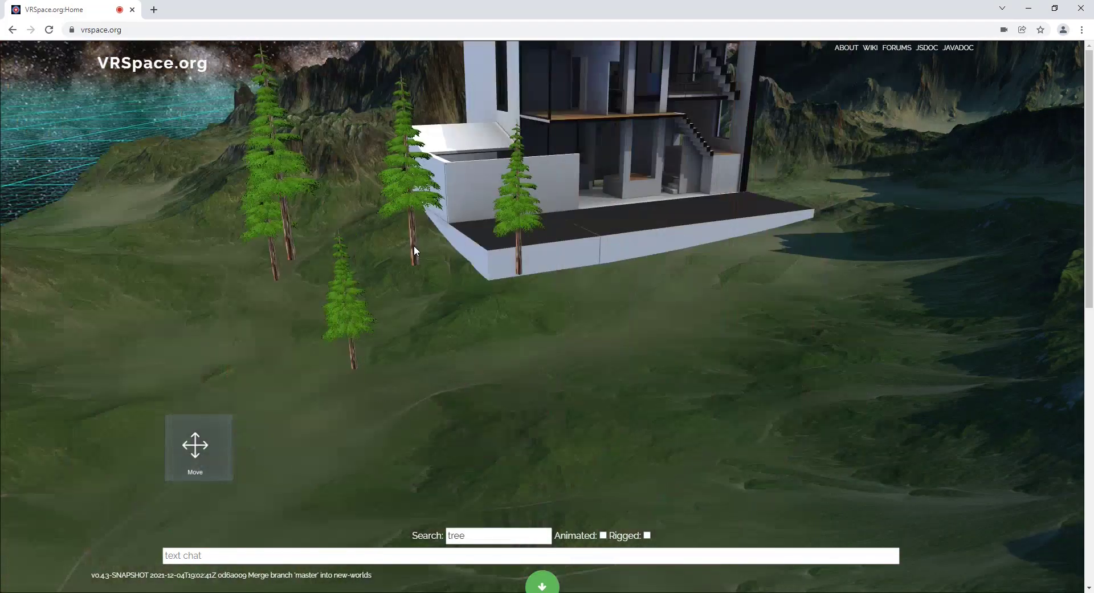
{"action": "left_click", "coordinate": [197, 447]}
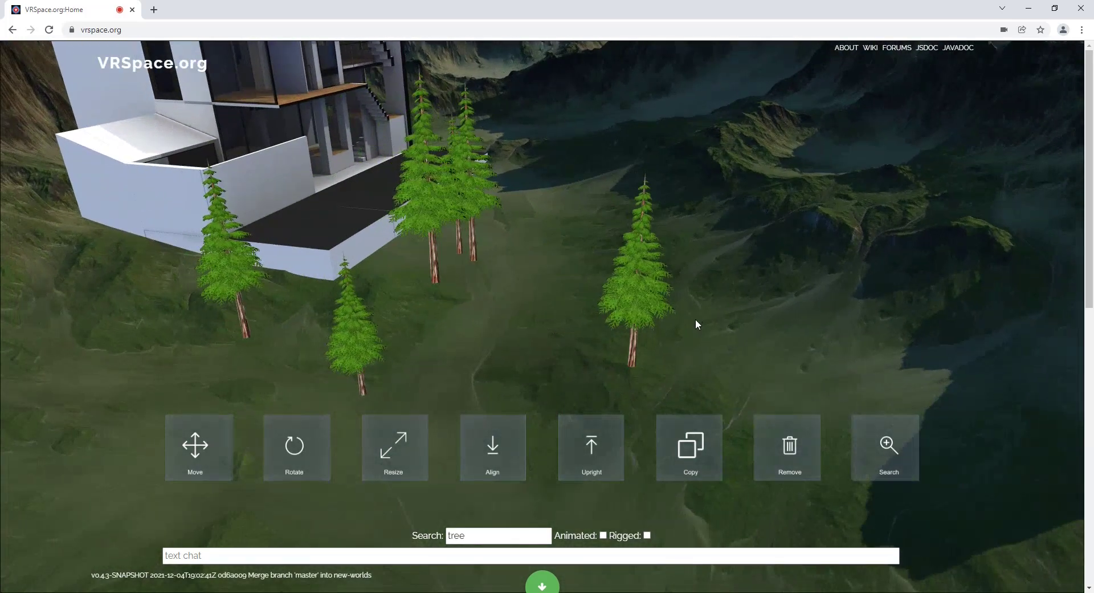
Align the copied fur trees in front of the terrace with the terrain surface.
{"action": "left_click", "coordinate": [492, 447]}
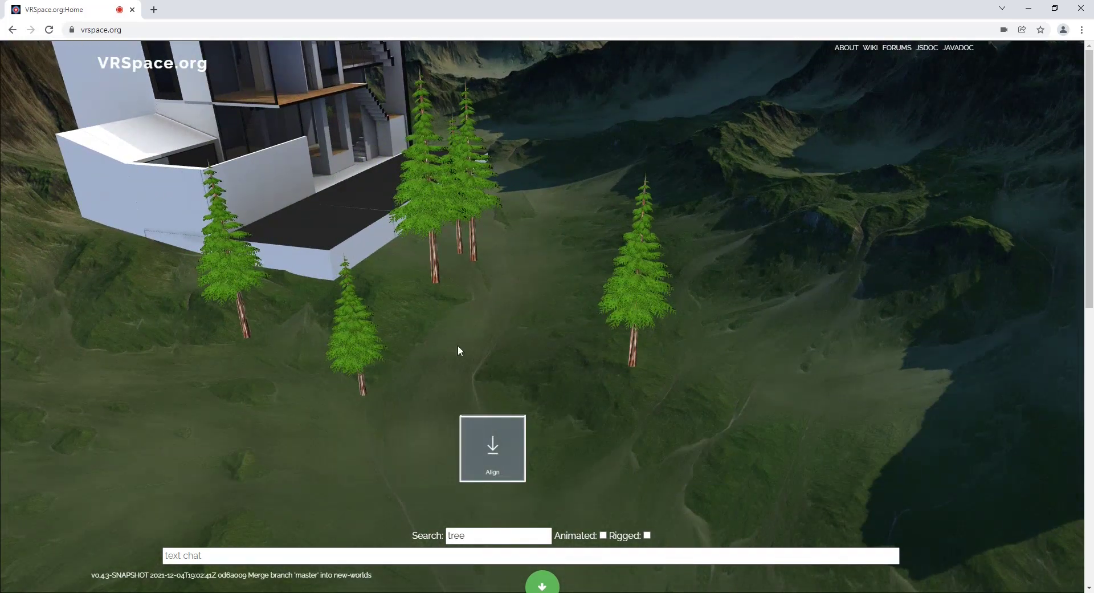
{"action": "left_click", "coordinate": [435, 275]}
{"action": "left_click", "coordinate": [474, 248]}
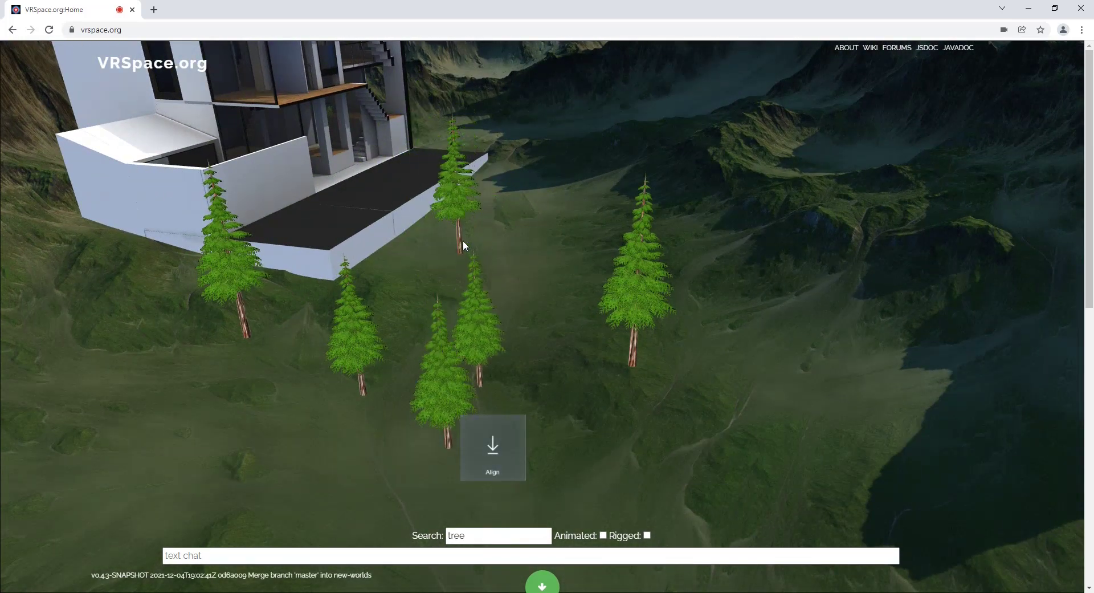